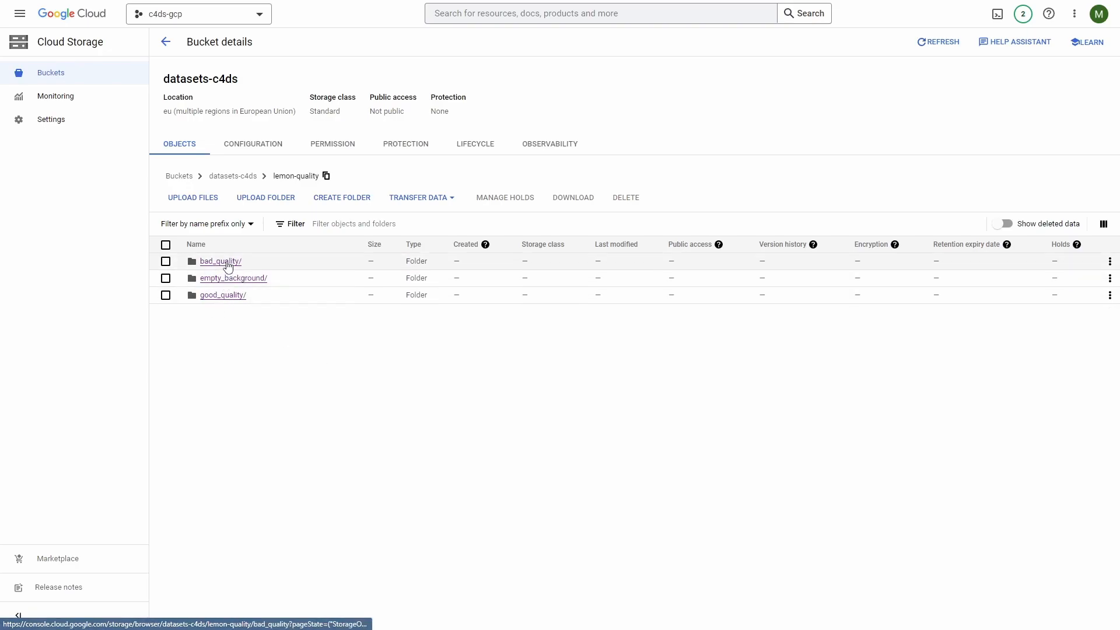
Open good_quality_0.jpg from the good_quality folder and copy its gsutil URI
left_click(219, 295)
scroll(304, 356, "down", 4)
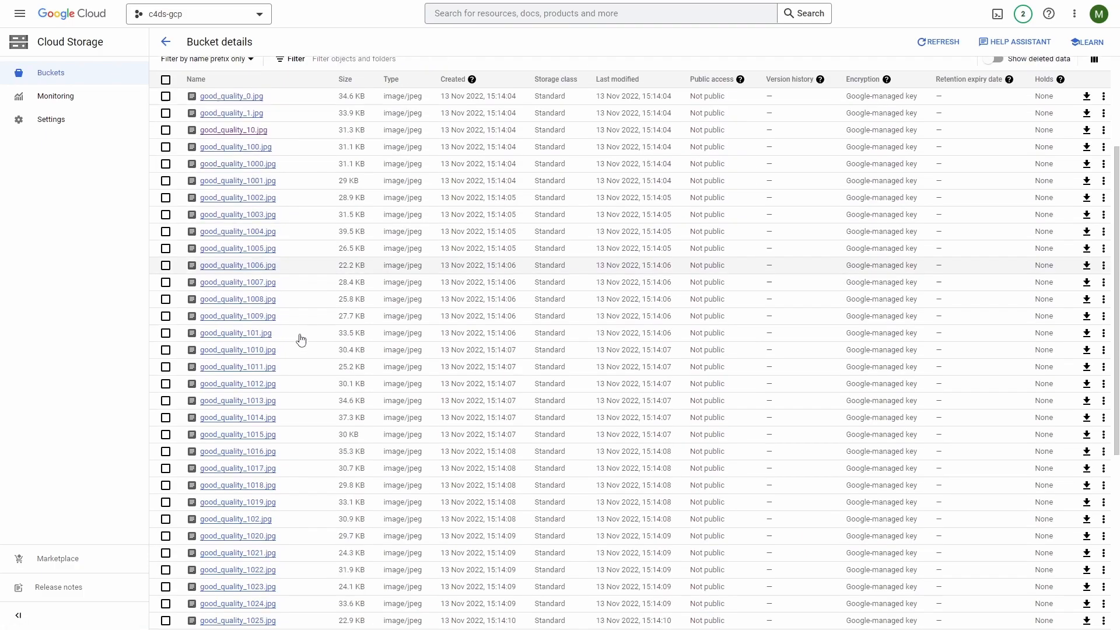
scroll(379, 330, "up", 4)
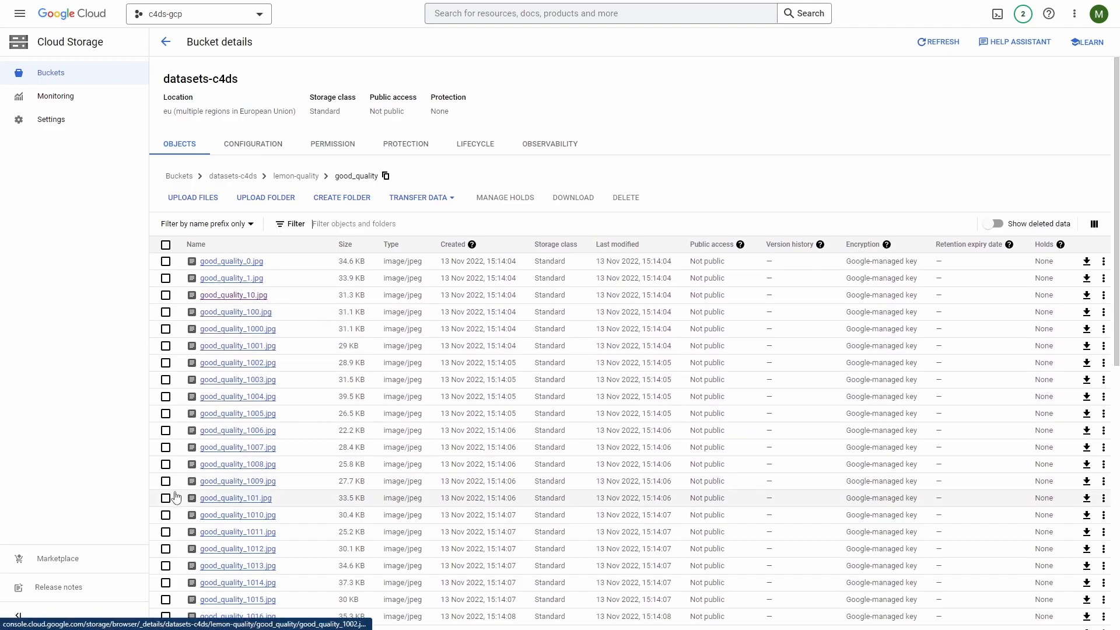
left_click(239, 262)
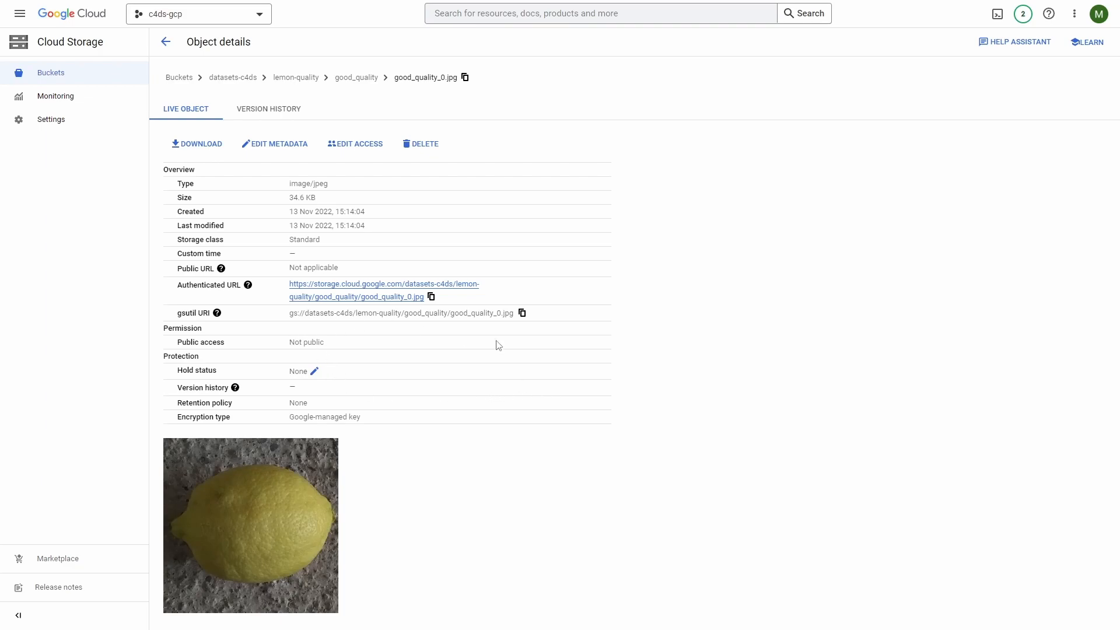
left_click(522, 313)
mouse_move(209, 313)
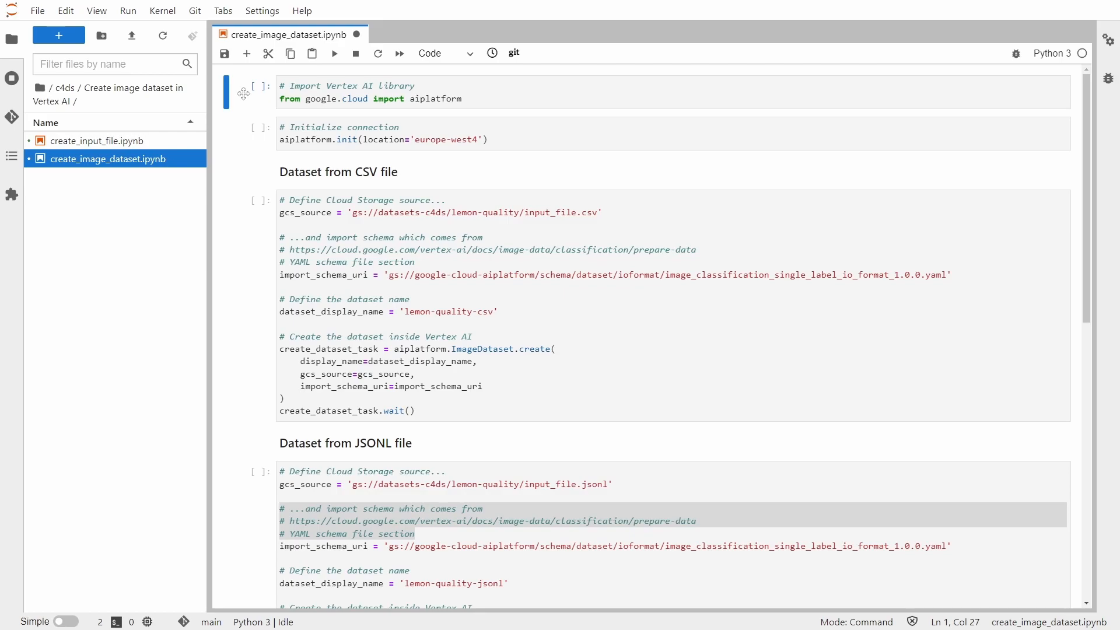
Run the Vertex AI library import and europe-west4 connection cells in create_image_dataset.ipynb, select the CSV dataset cell and save the notebook
key("ctrl+Return")
left_click(256, 125)
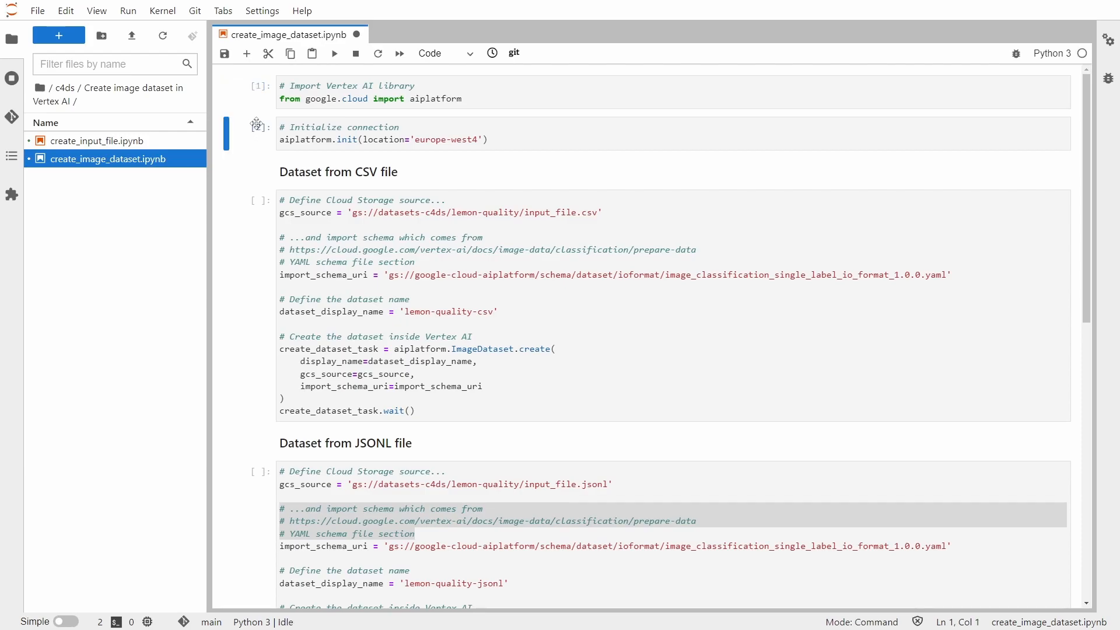
left_click(255, 236)
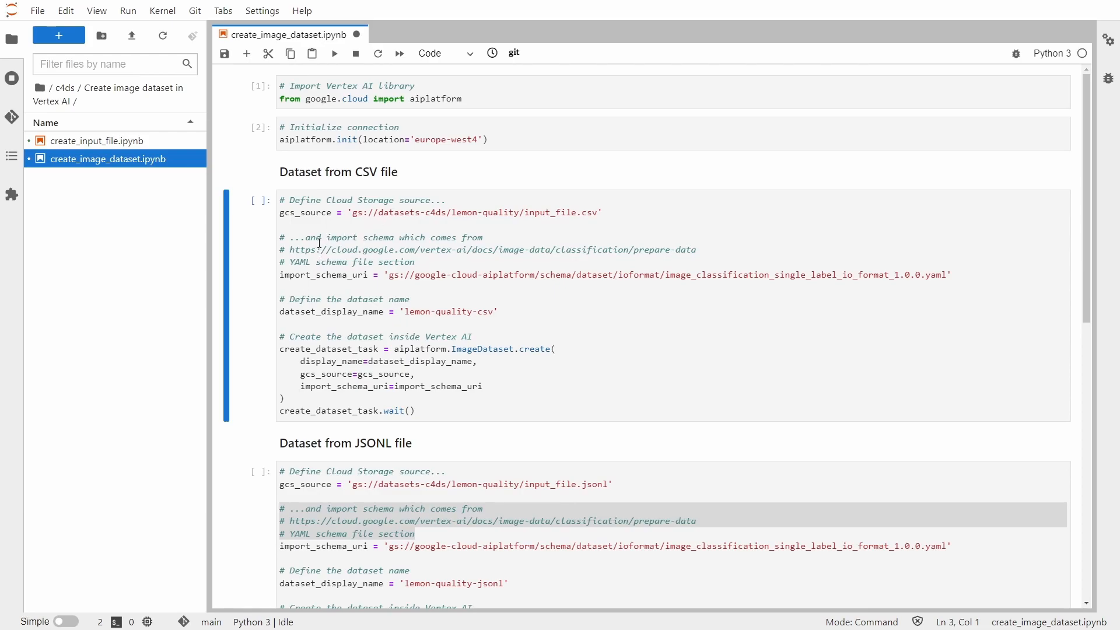
key("ctrl+s")
Review the single-label image requirements, best practices, YAML schema file and CSV input format in the Vertex AI documentation
key("ctrl+Tab")
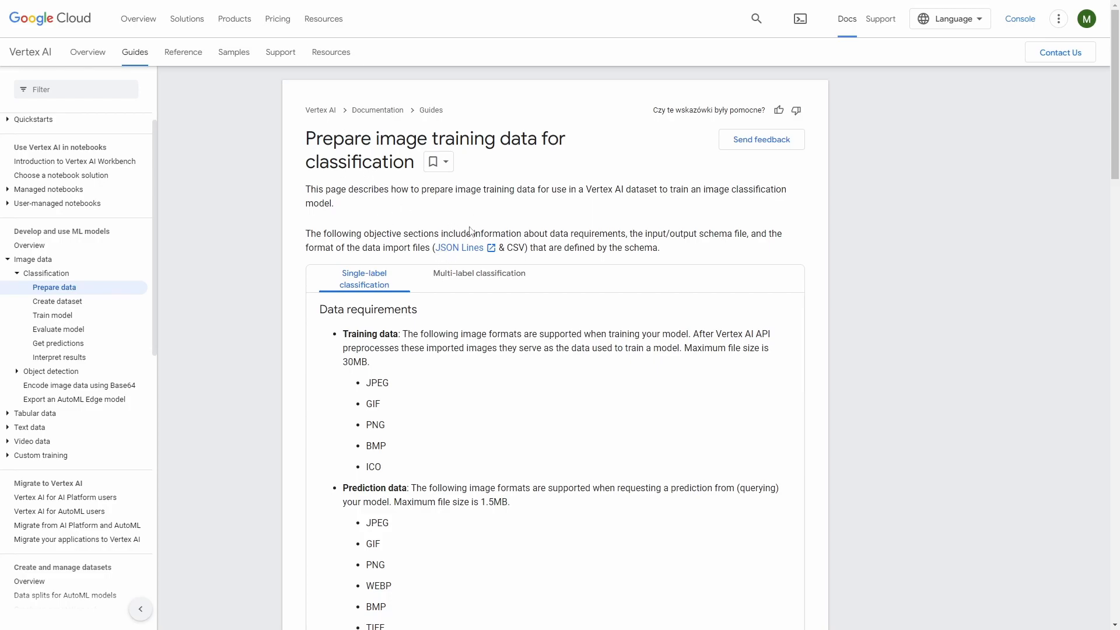
scroll(469, 232, "down", 1)
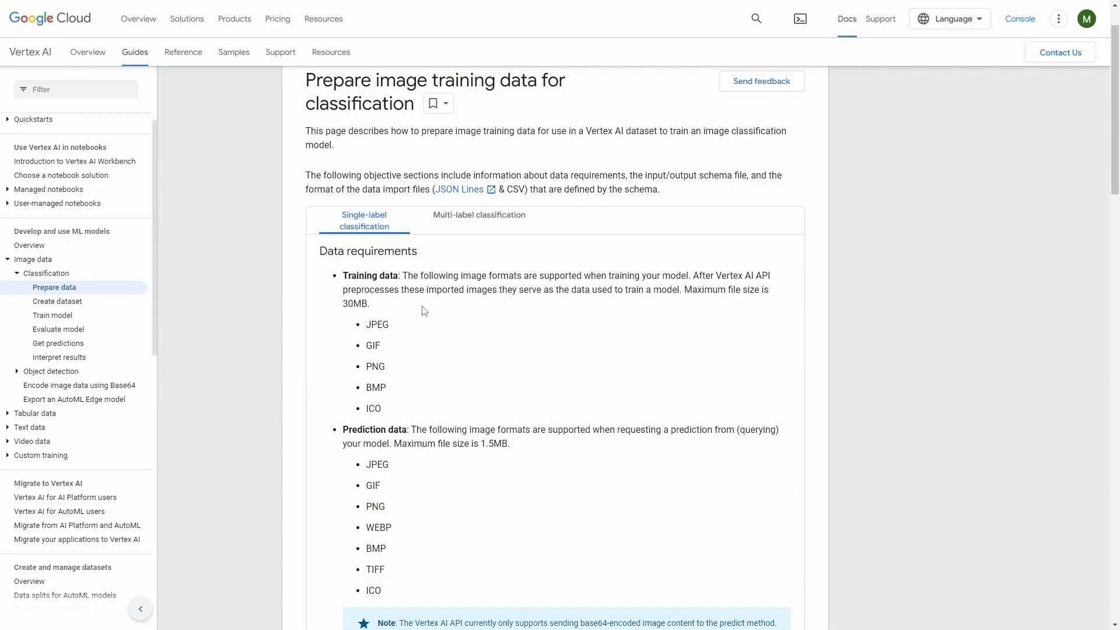
scroll(417, 301, "down", 1)
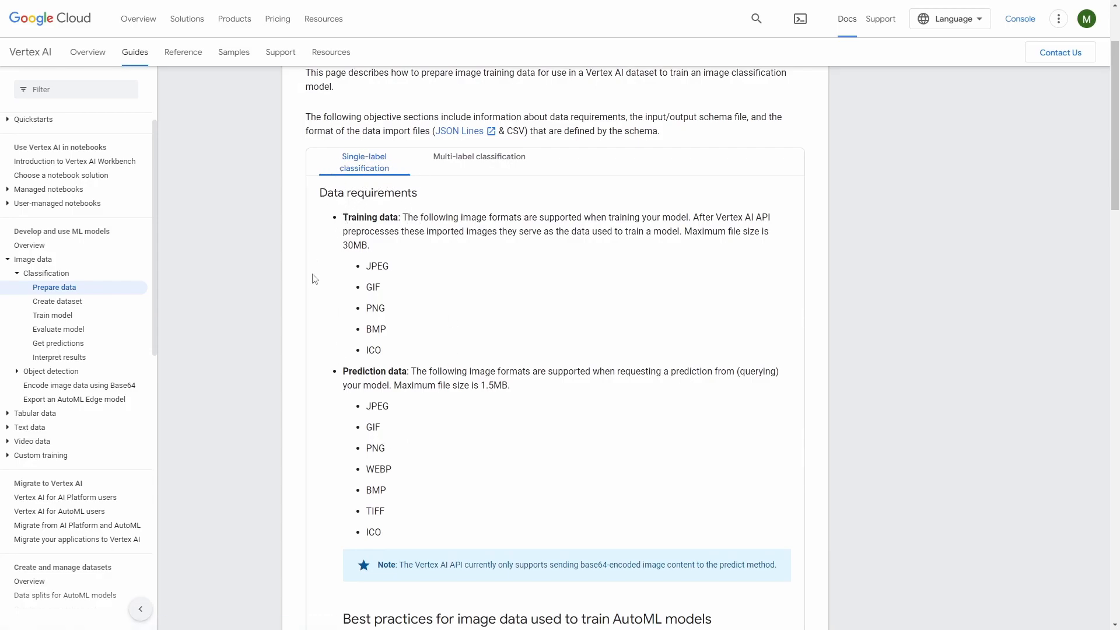
scroll(413, 332, "down", 2)
scroll(408, 312, "down", 12)
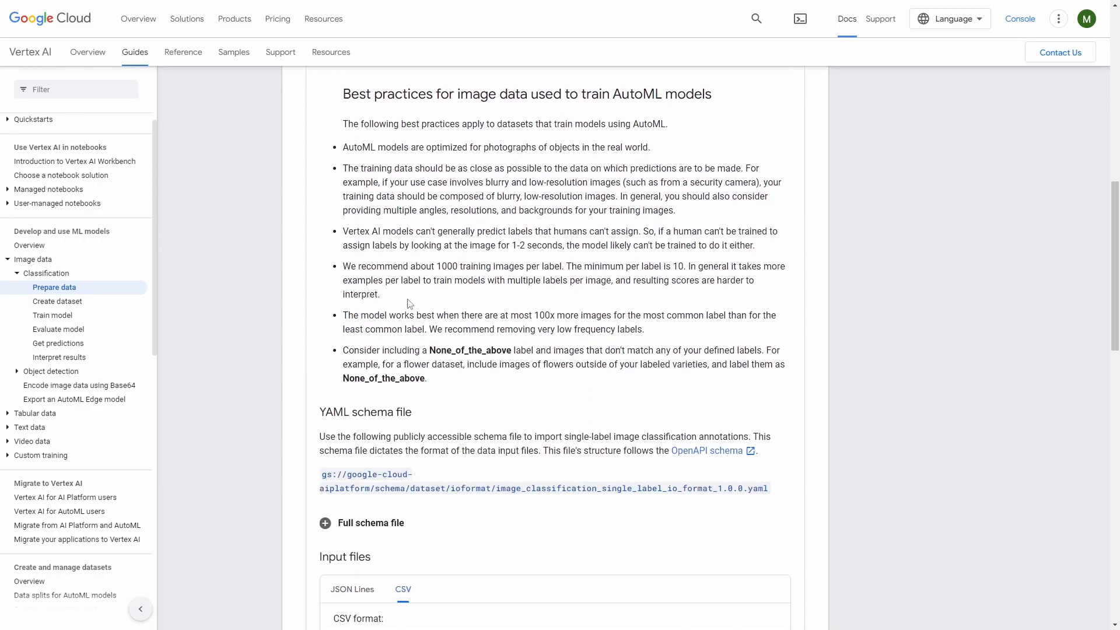
scroll(420, 283, "down", 2)
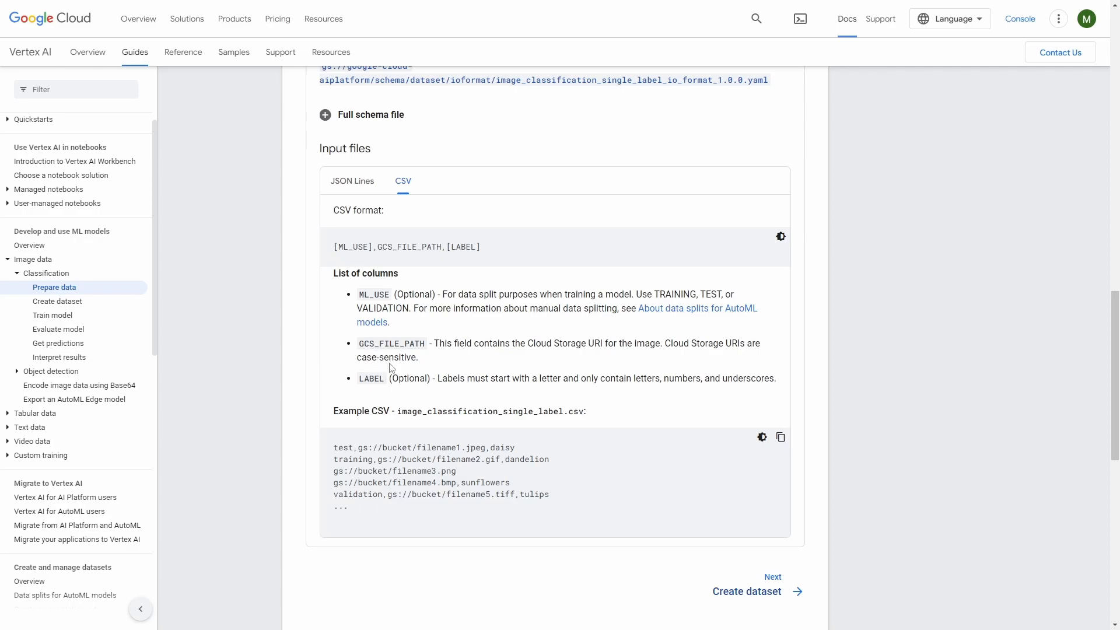
scroll(390, 368, "up", 1)
scroll(379, 416, "up", 2)
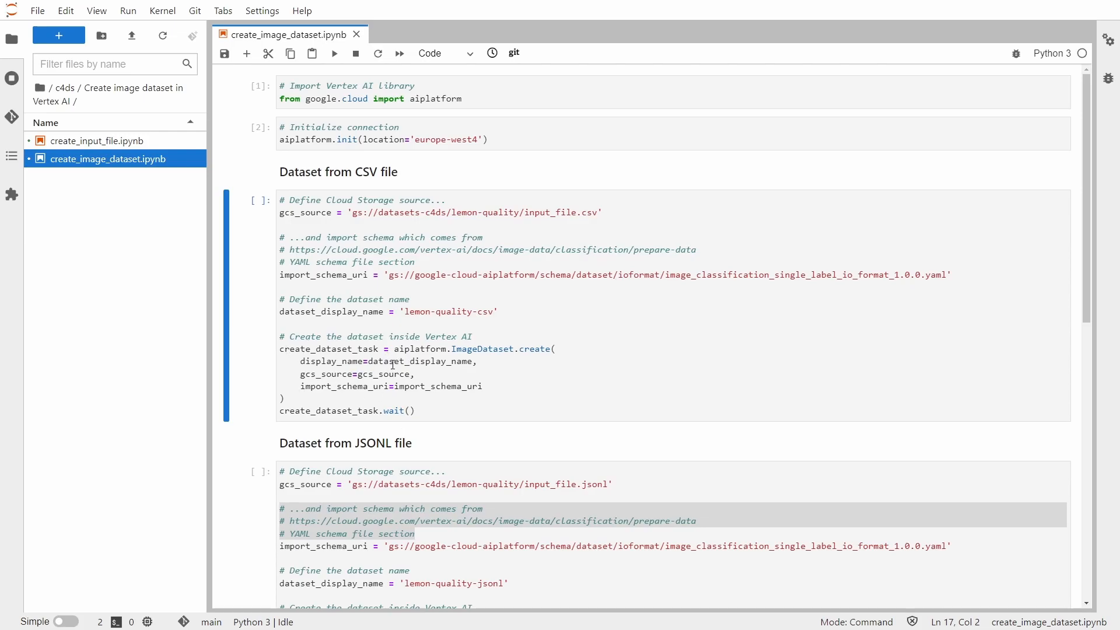
Create the lemon-quality-csv dataset by running the CSV dataset cell, and browse its images labelled good in Vertex AI
key("ctrl+Return")
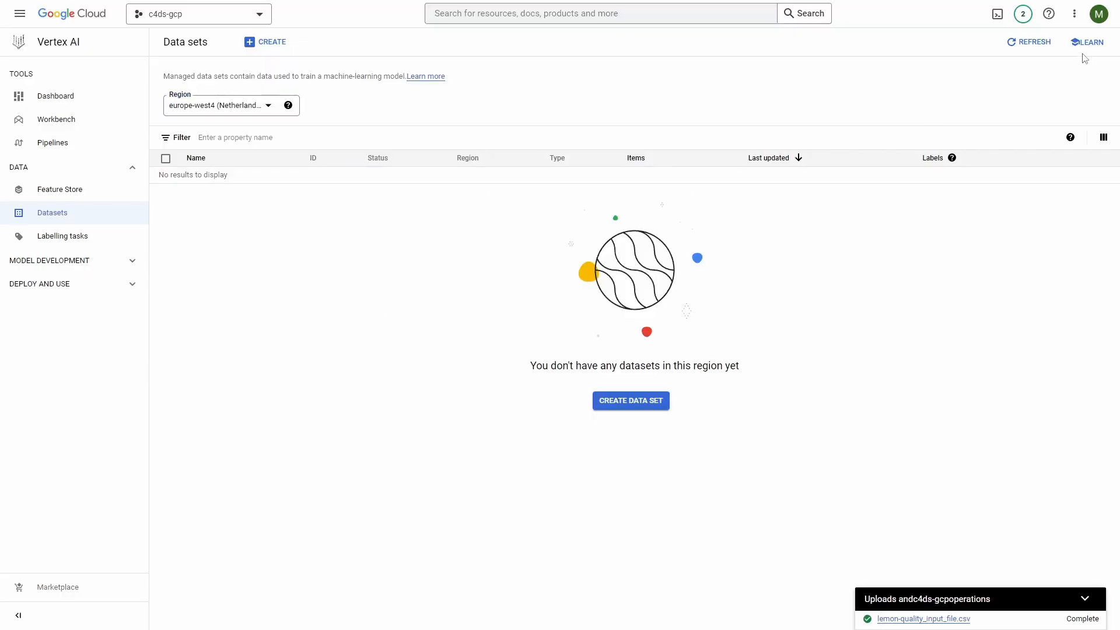
left_click(1026, 50)
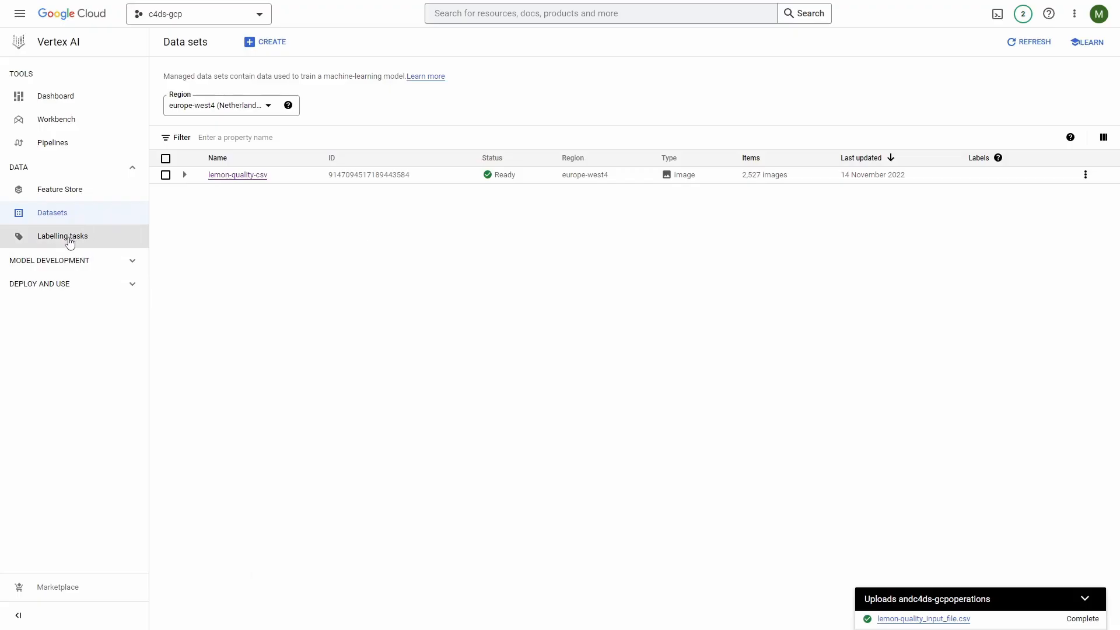
left_click(234, 176)
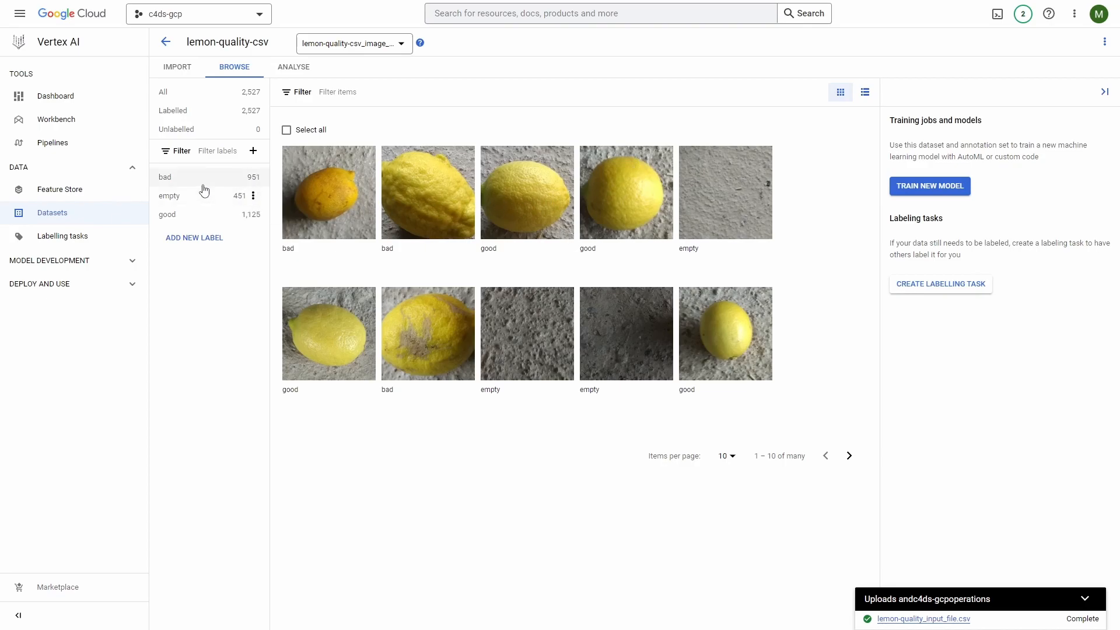
left_click(178, 216)
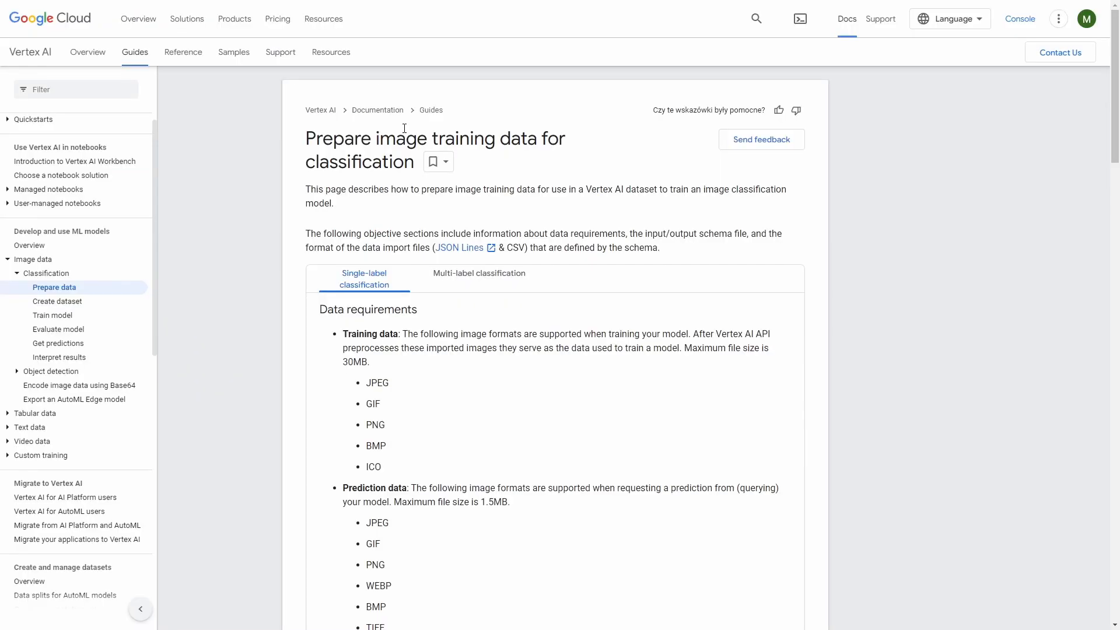
Examine the image data requirements and AutoML best practices in the Vertex AI documentation, down to the input files section
scroll(513, 403, "down", 2)
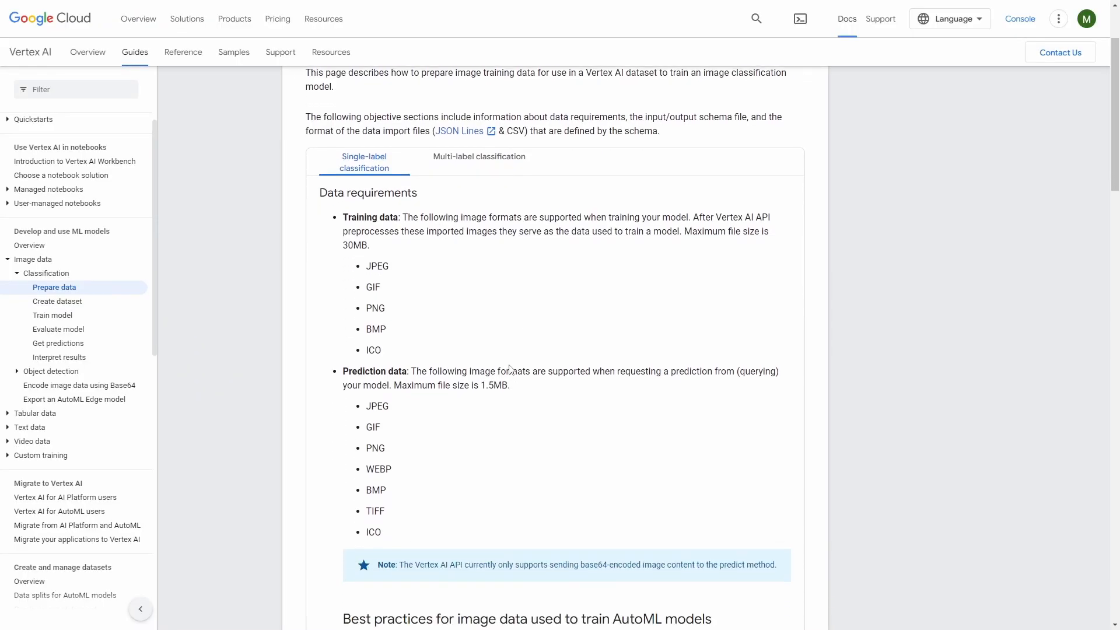
scroll(475, 338, "up", 1)
scroll(456, 301, "up", 1)
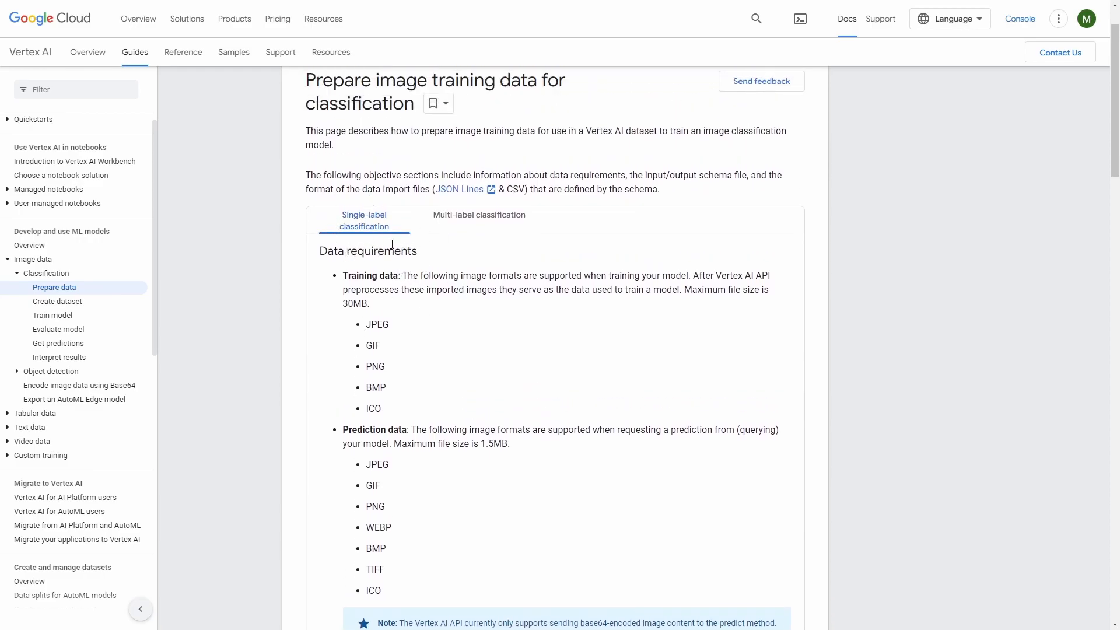
scroll(376, 266, "down", 5)
scroll(378, 257, "down", 2)
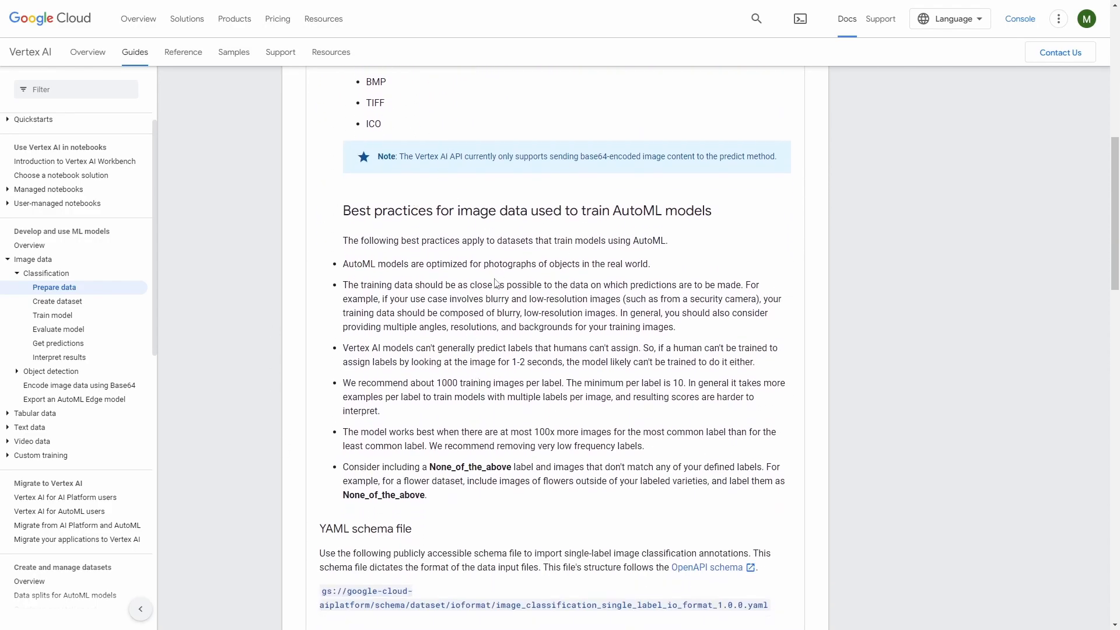
scroll(475, 306, "down", 5)
scroll(446, 287, "down", 2)
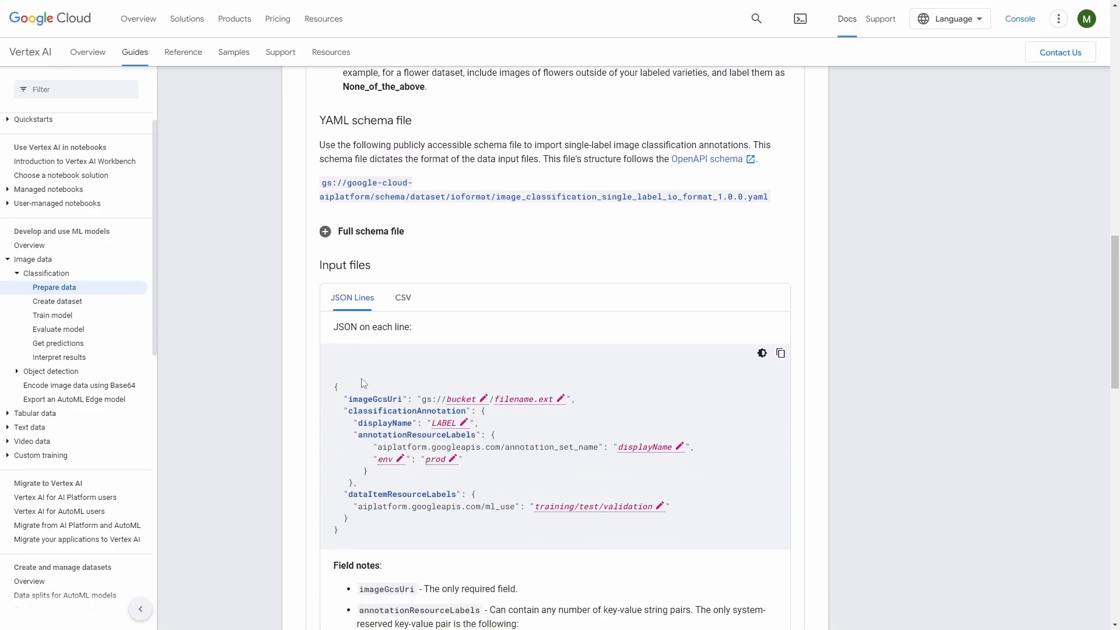
Study the JSON Lines input format, its field notes and example rows, and return to the YAML schema file path
scroll(365, 303, "down", 1)
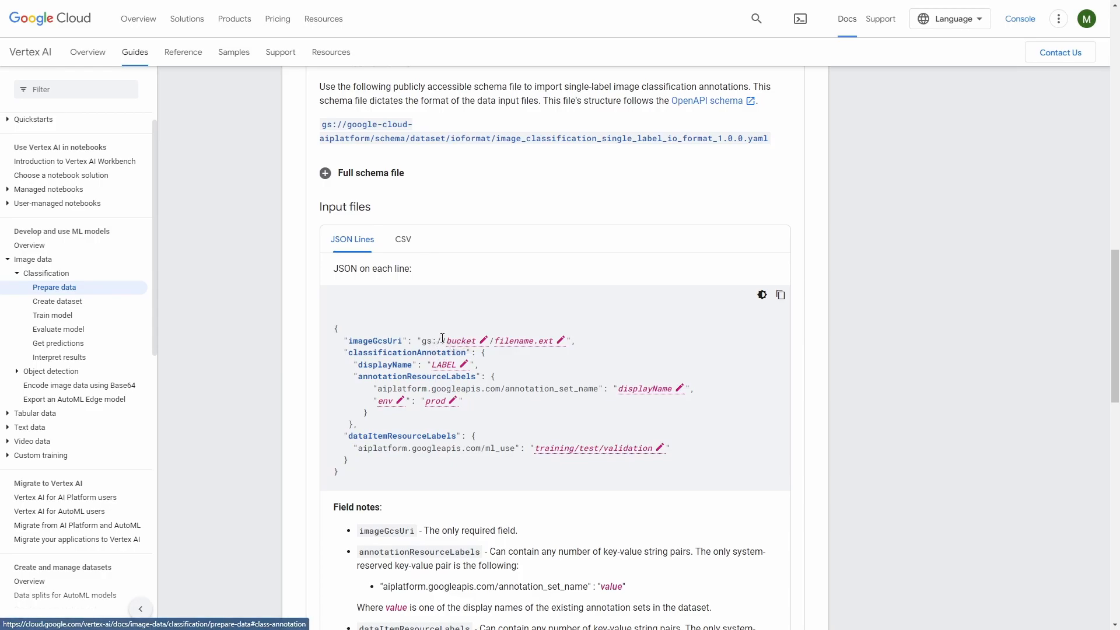
scroll(423, 344, "down", 1)
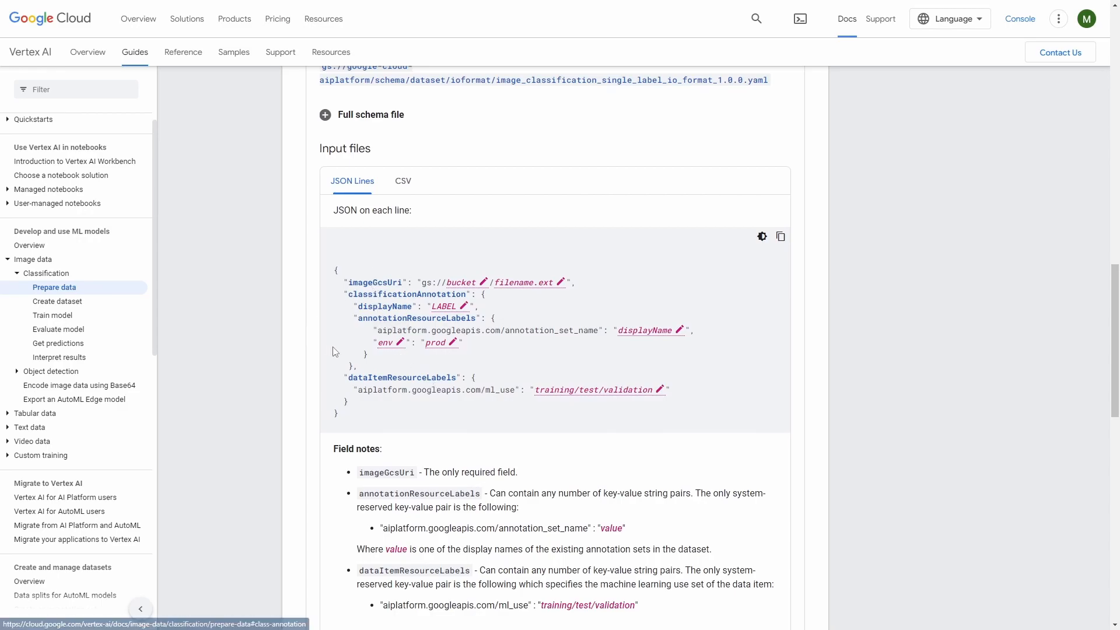
scroll(390, 402, "down", 1)
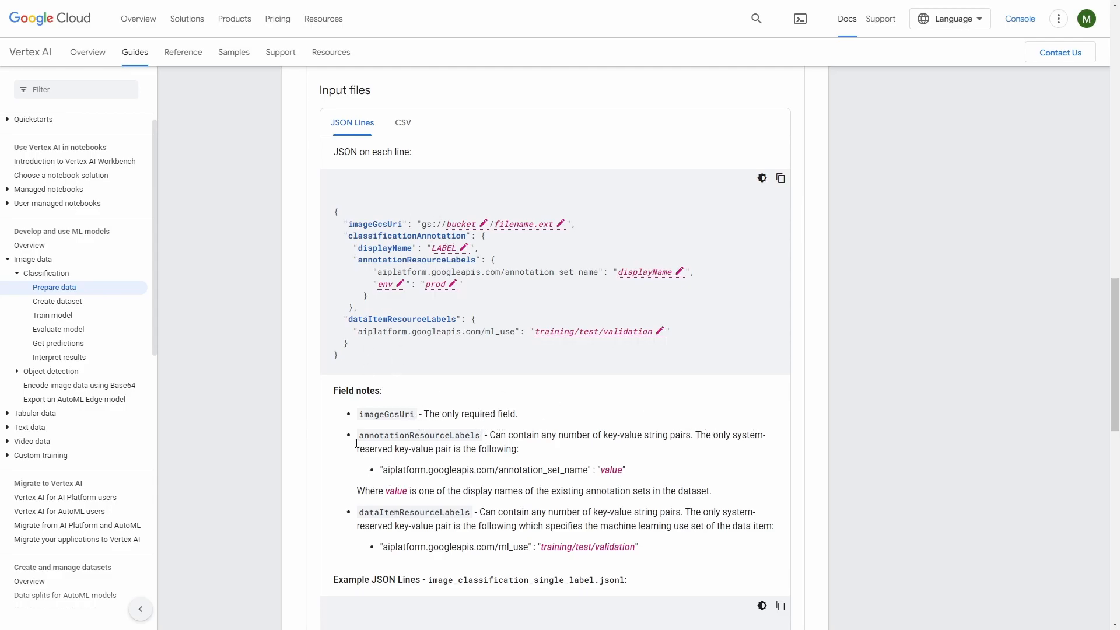
scroll(441, 390, "down", 1)
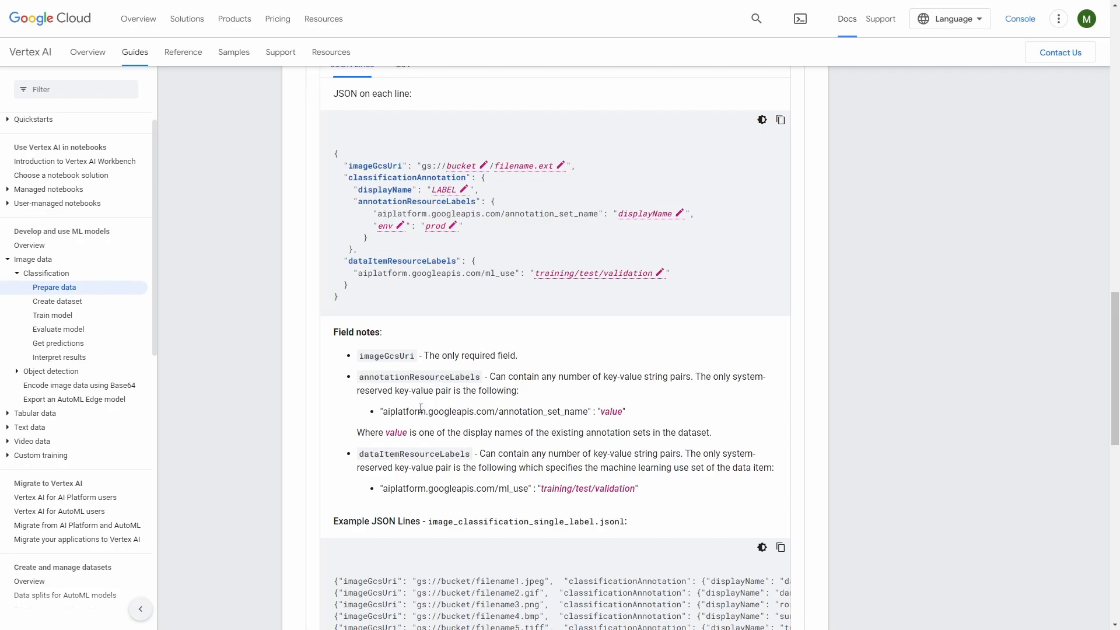
scroll(421, 409, "down", 1)
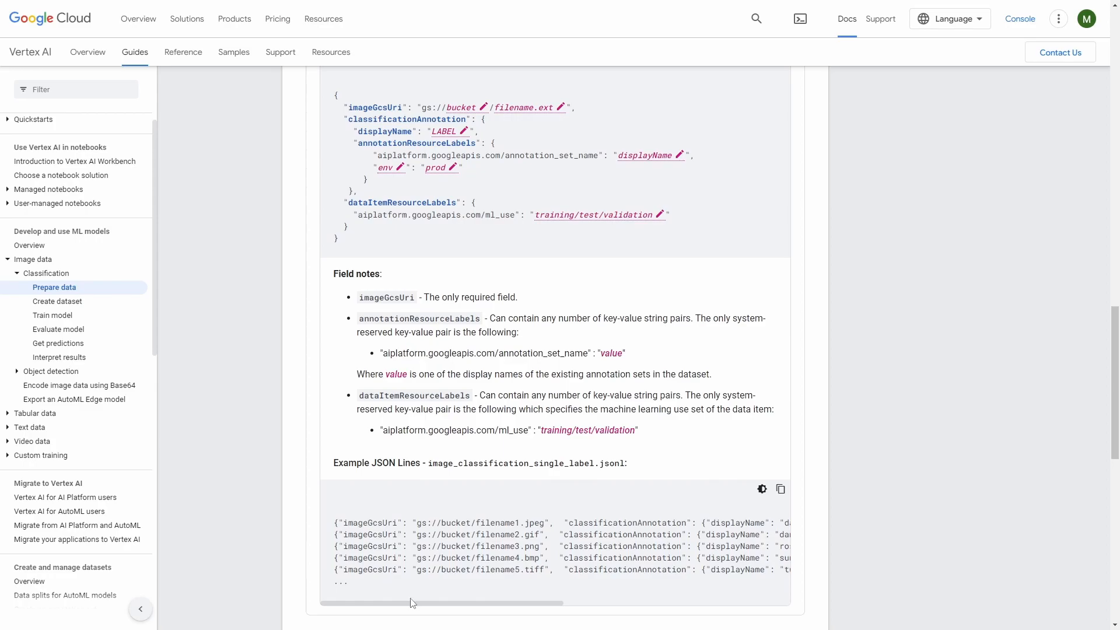
scroll(543, 594, "right", 5)
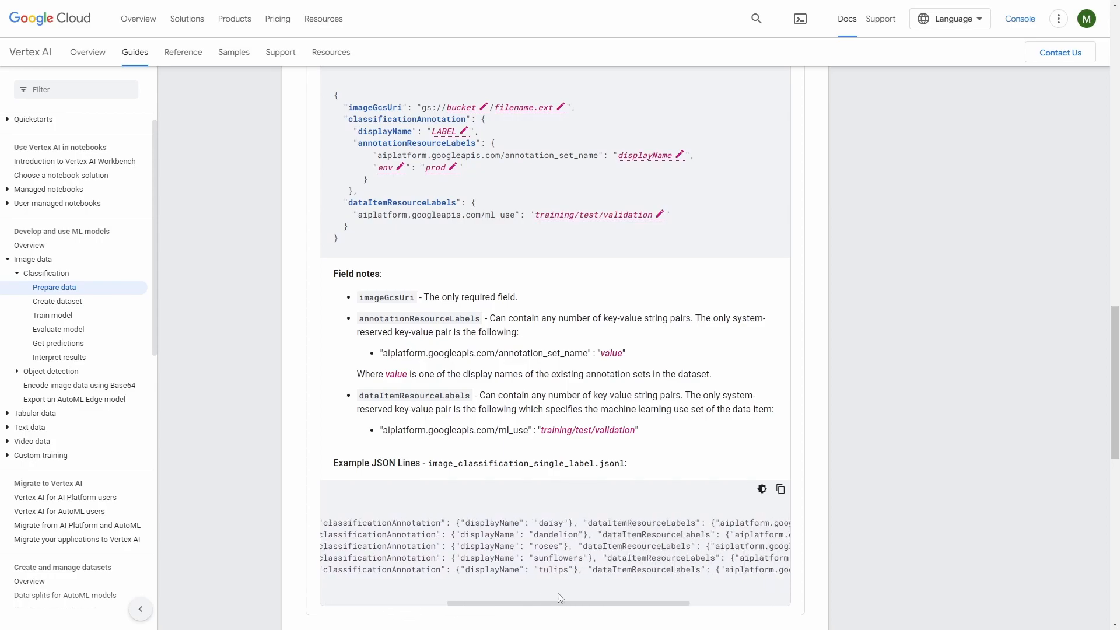
scroll(512, 585, "left", 5)
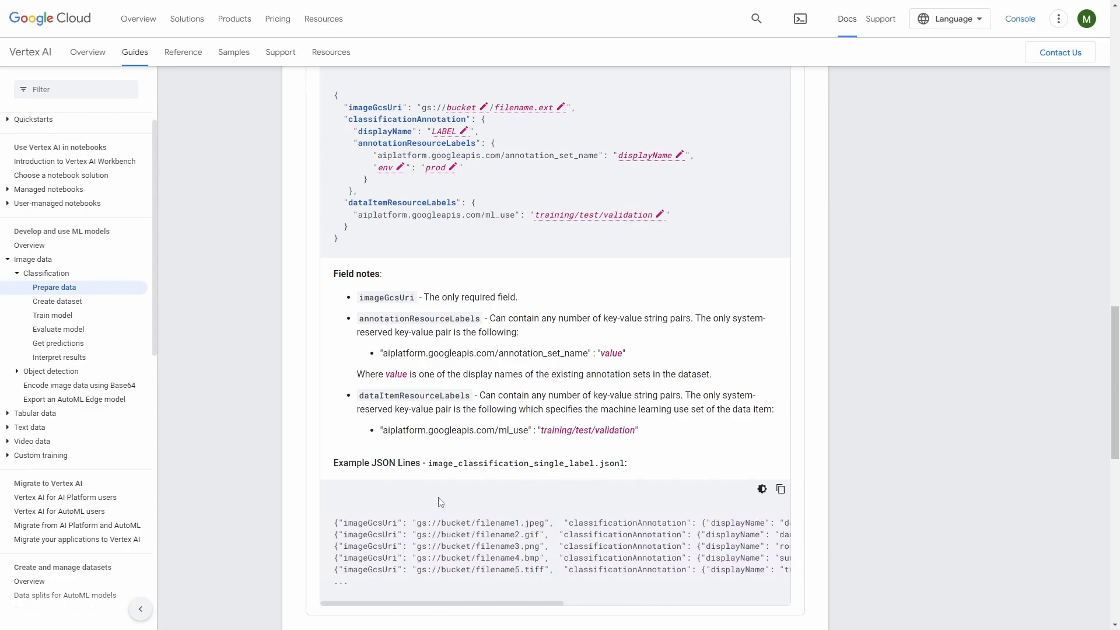
scroll(439, 508, "up", 4)
scroll(441, 509, "up", 4)
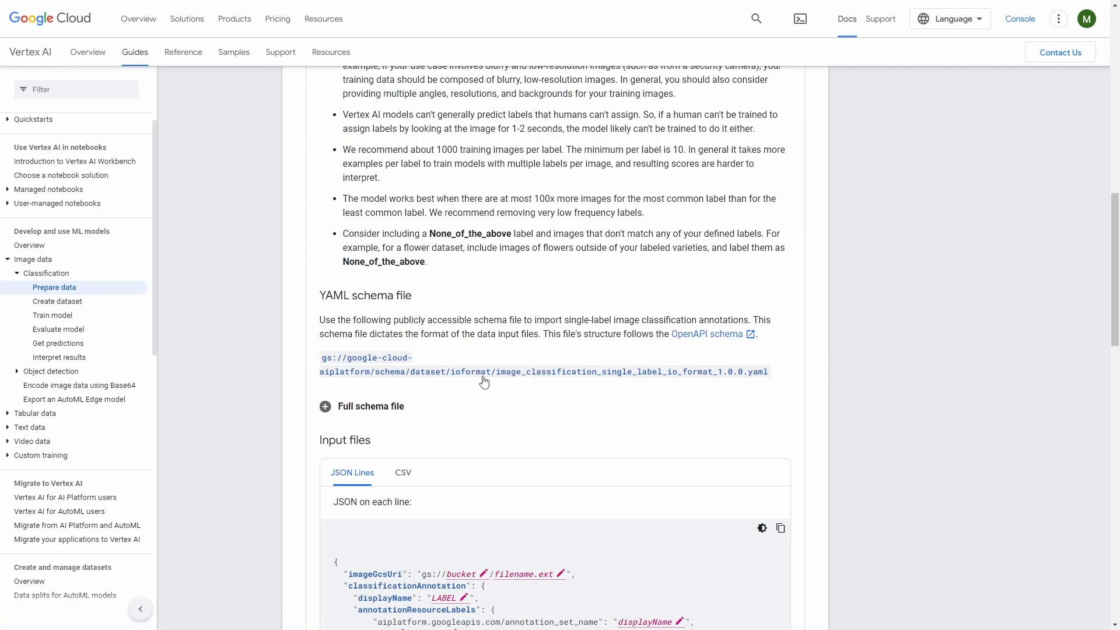
Create the lemon-quality-jsonl dataset by running the JSONL dataset cell in the notebook, and refresh the Vertex AI dataset list
key("ctrl+Tab")
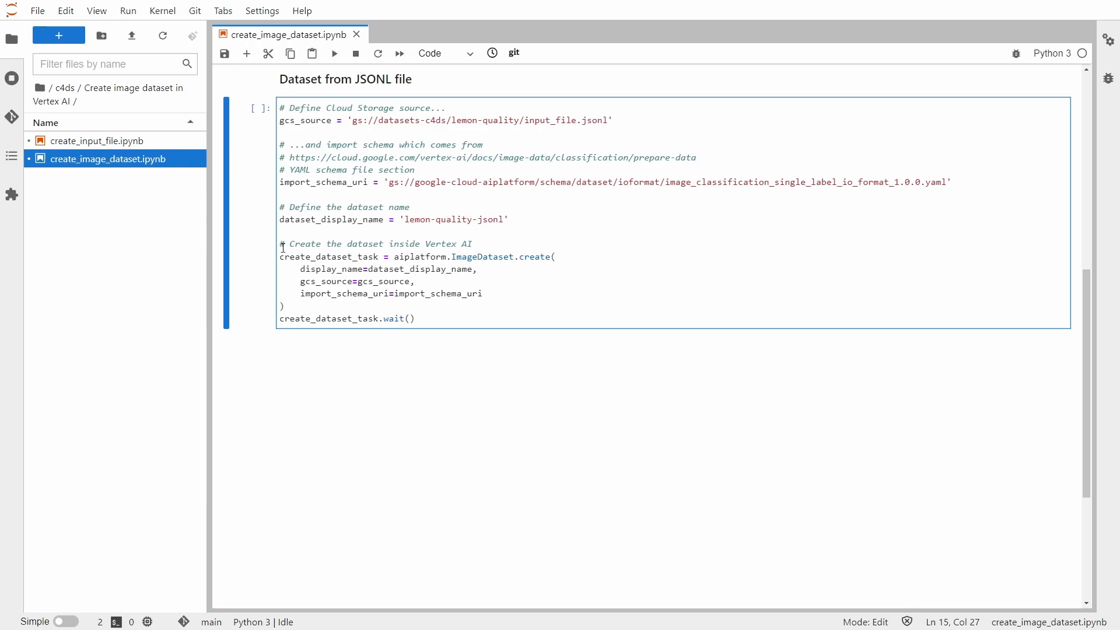
key("ctrl+Return")
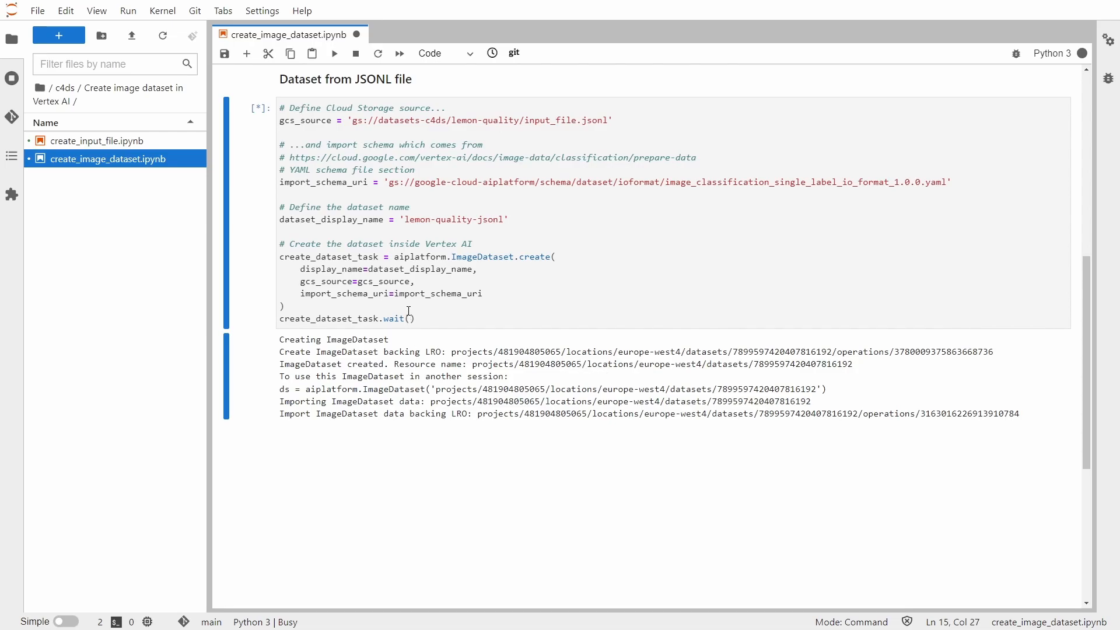
key("ctrl+Tab")
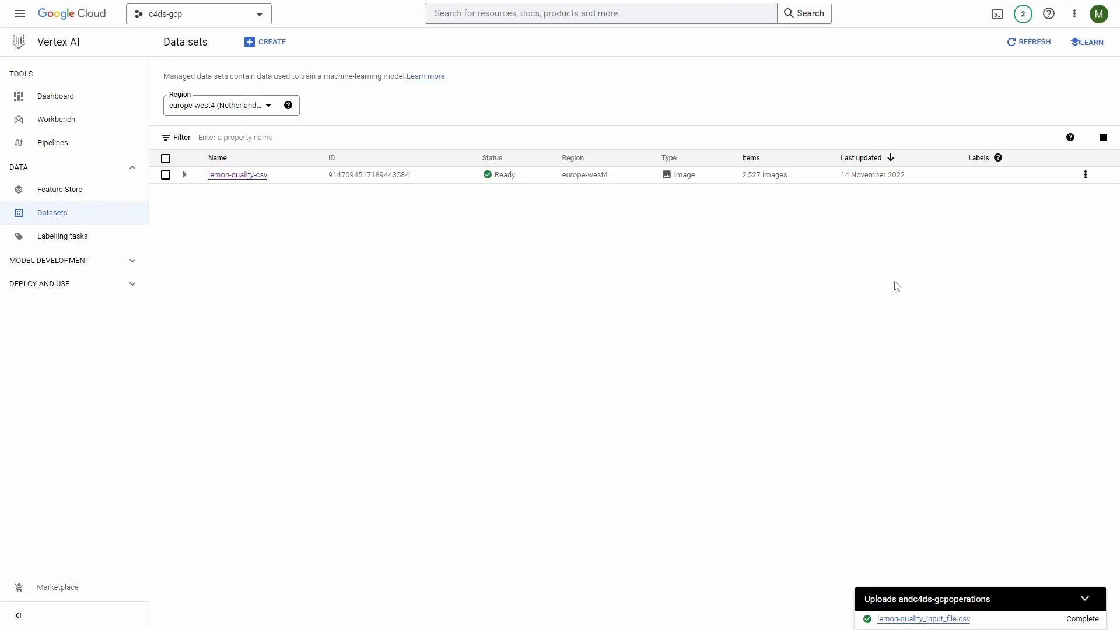
left_click(1036, 49)
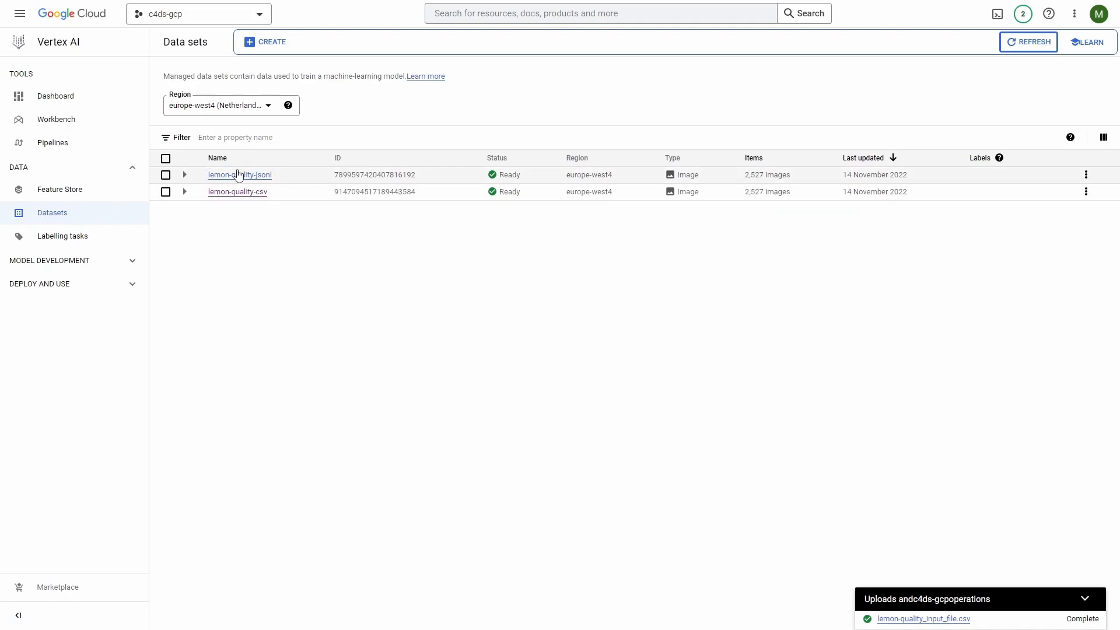
left_click(236, 191)
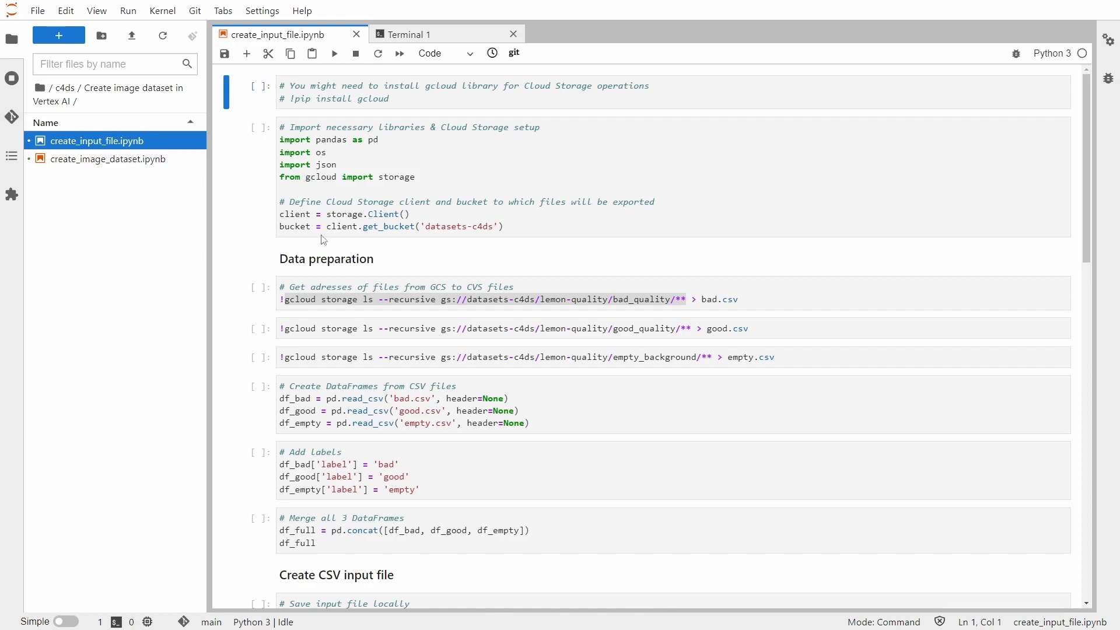
Run the library import and datasets-c4ds bucket setup cell in create_input_file.ipynb, and select the cell listing bad_quality files
left_click(261, 158)
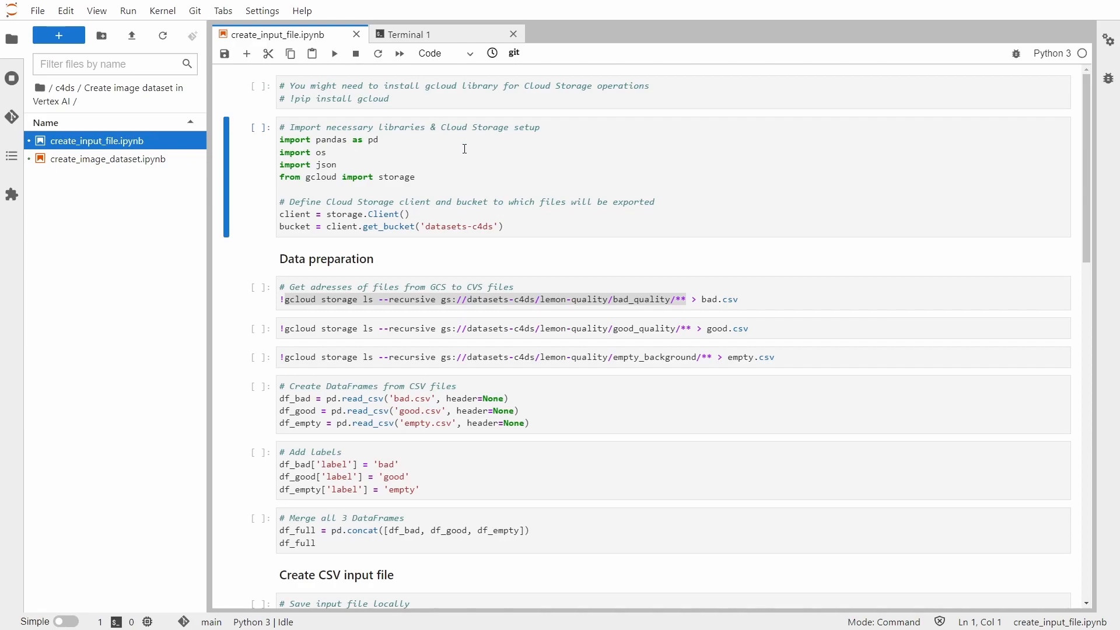
key("ctrl+Return")
left_click(259, 300)
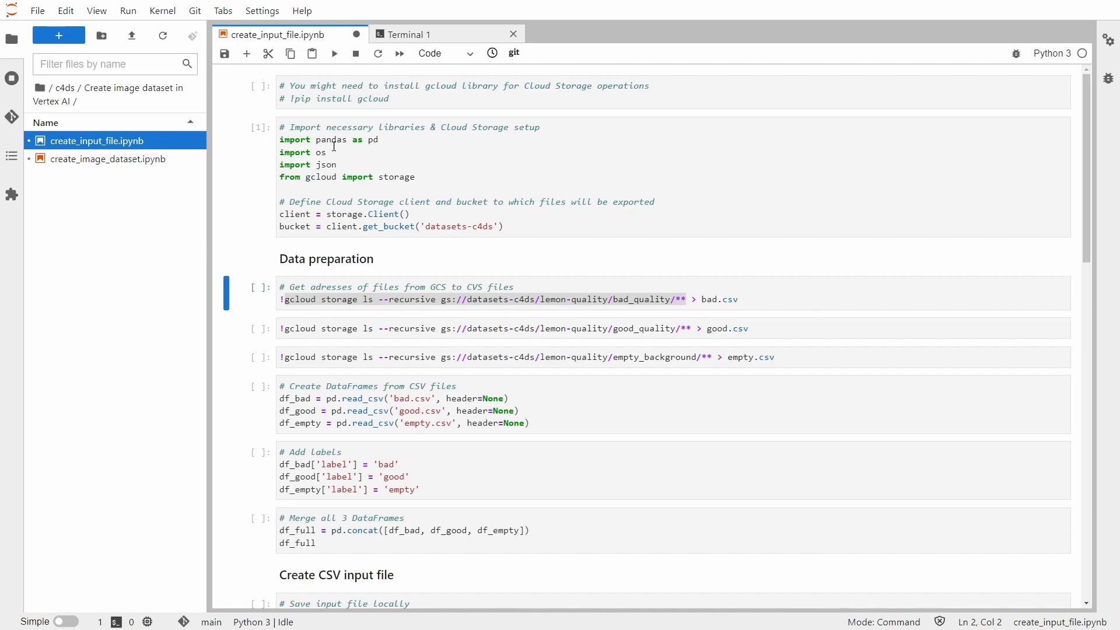
Copy the recursive gcloud storage listing command for the lemon-quality/bad_quality folder without its file redirect, and run it in Terminal 1
left_click(541, 298)
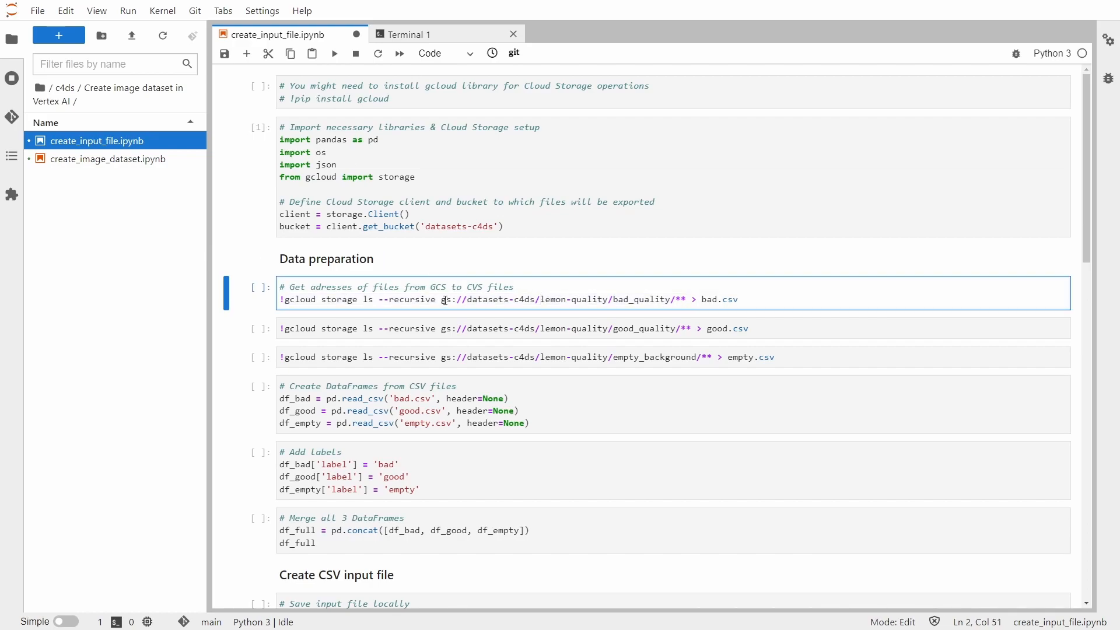
left_click_drag(688, 299, 286, 302)
key("ctrl+c")
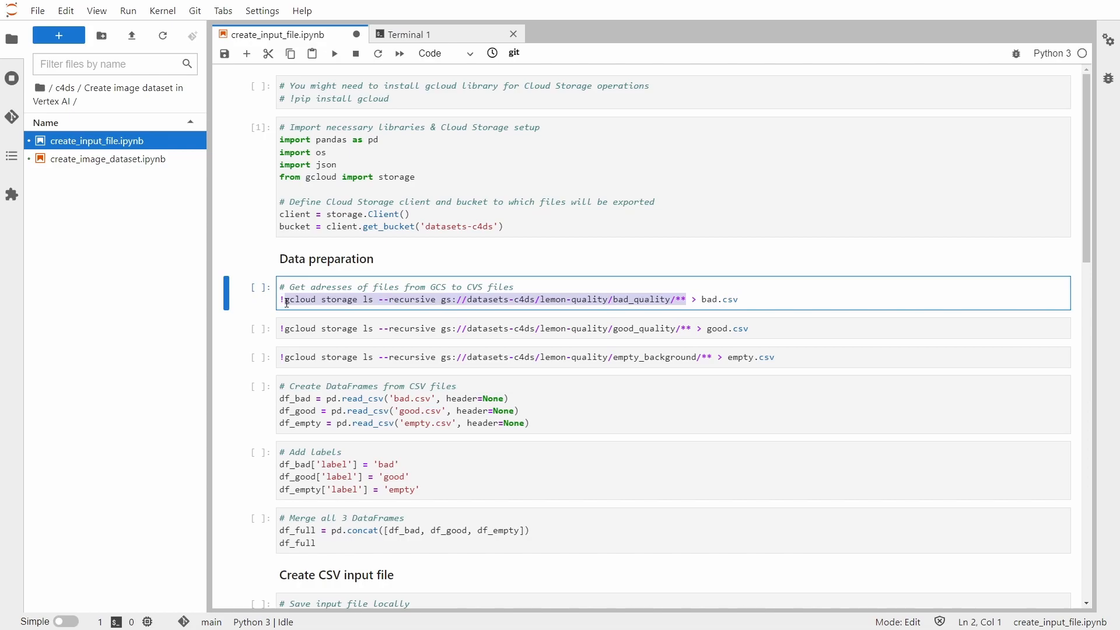
left_click(437, 35)
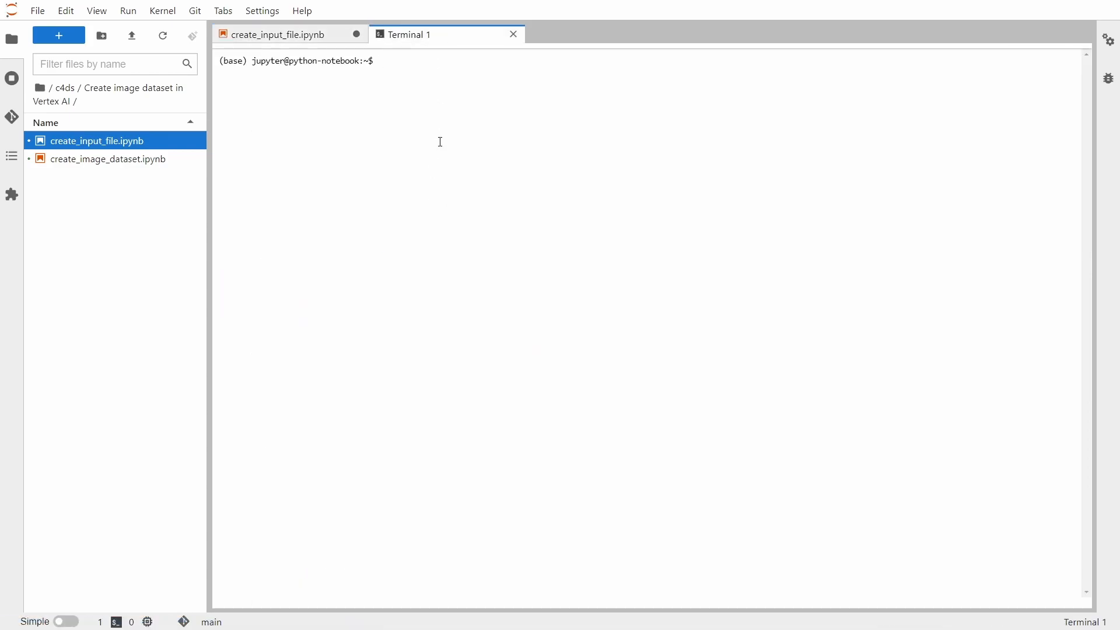
key("ctrl+v")
key("Return")
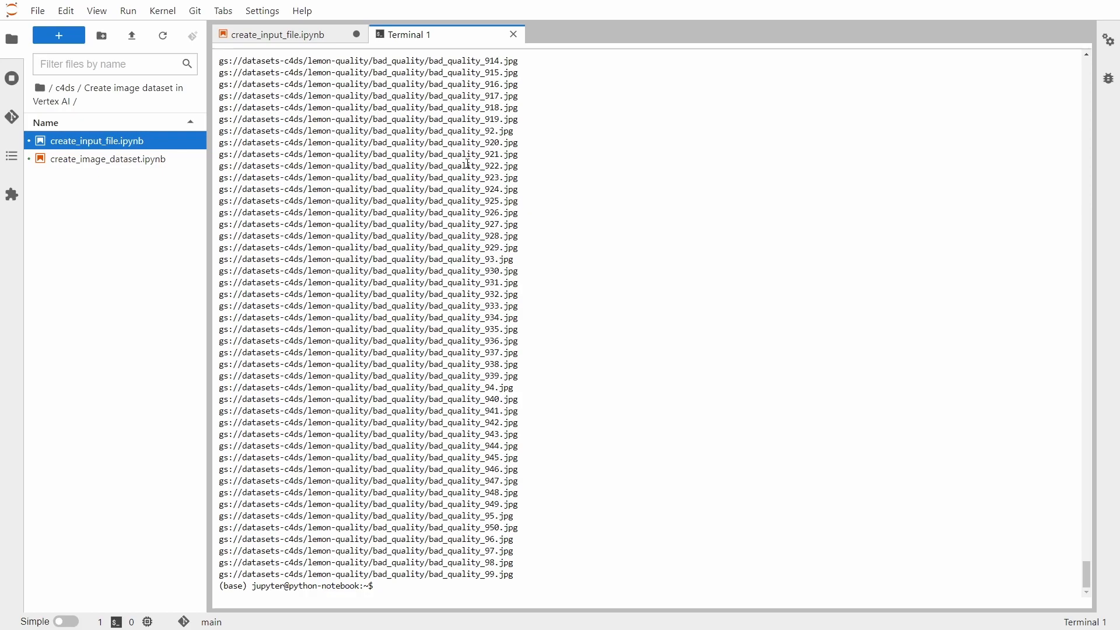
Return to create_input_file.ipynb, run the cell that writes the bad_quality file addresses to bad.csv, and refresh the file browser
left_click(283, 36)
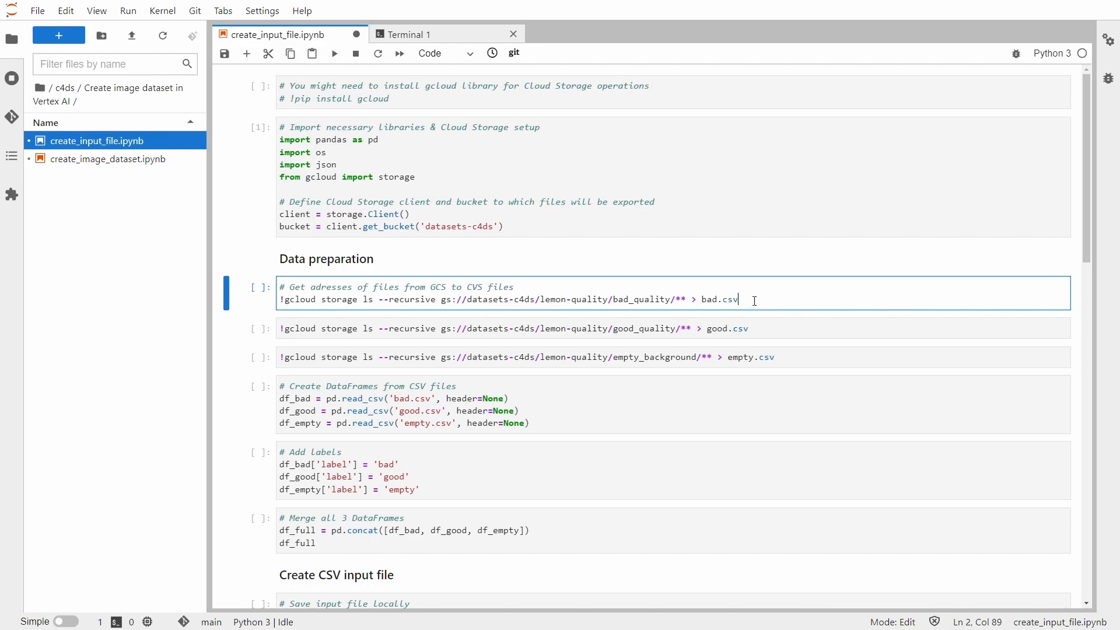
key("ctrl+Return")
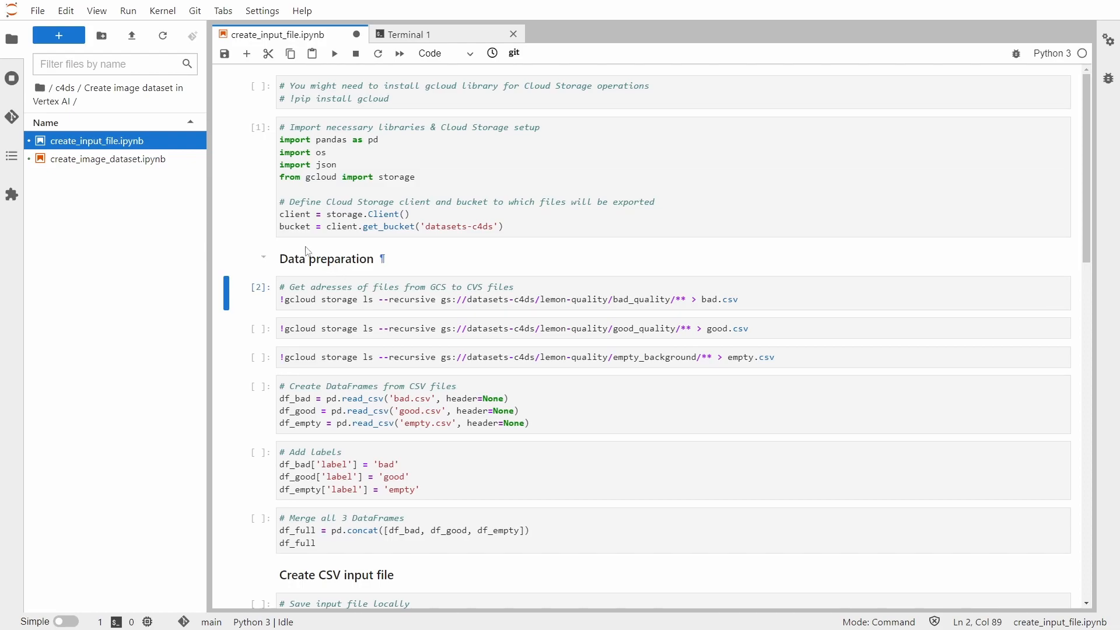
left_click(166, 37)
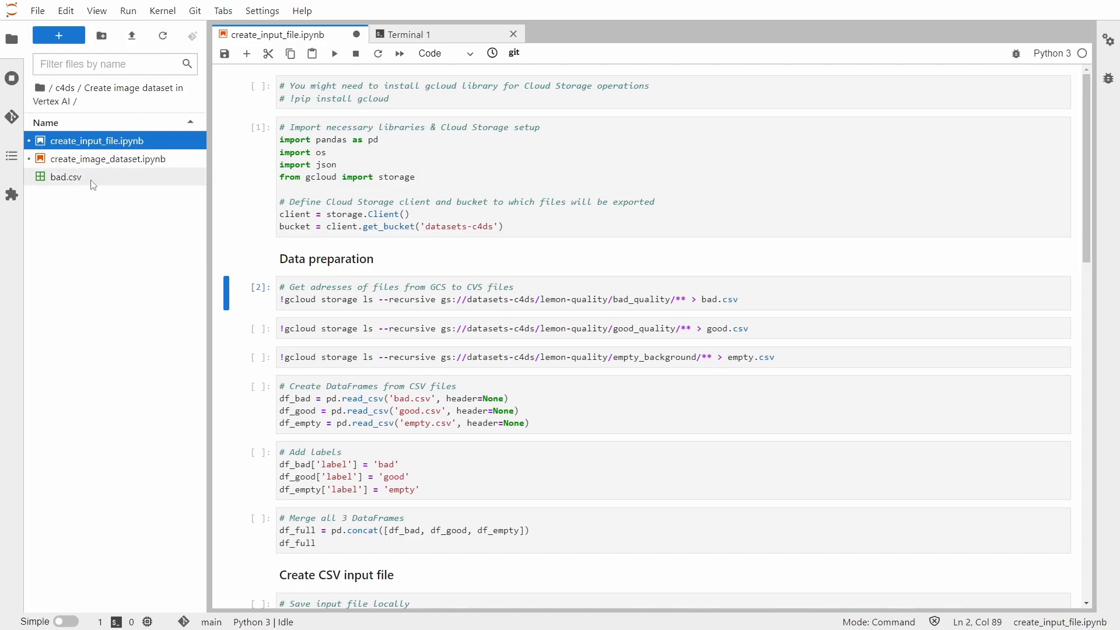
Open bad.csv as plain text, look through its list of file addresses, and close it
left_click(68, 177)
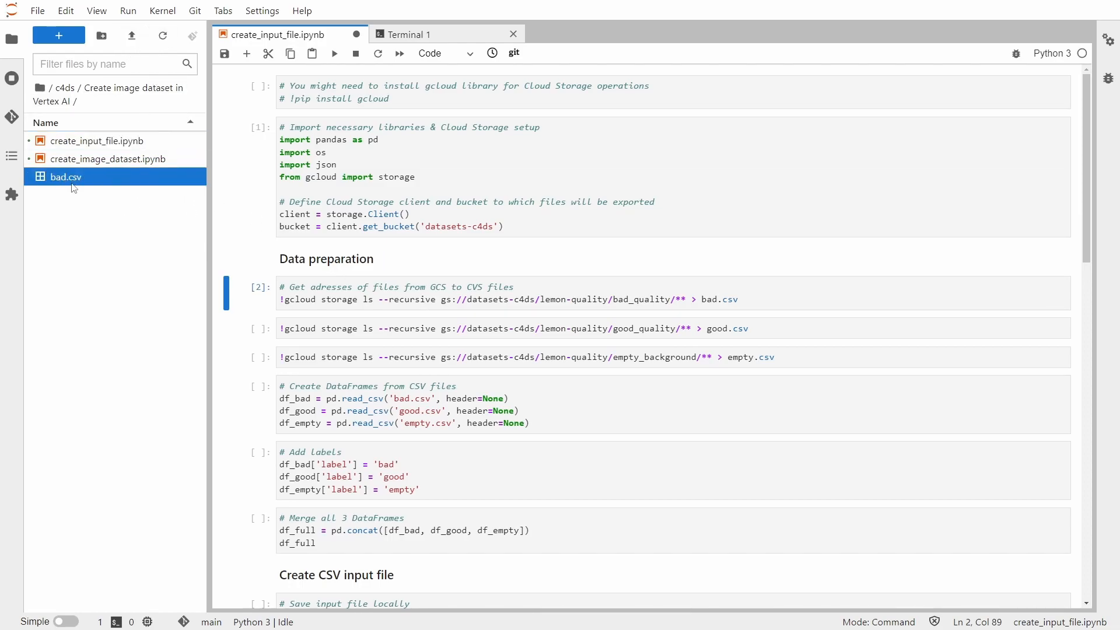
right_click(74, 182)
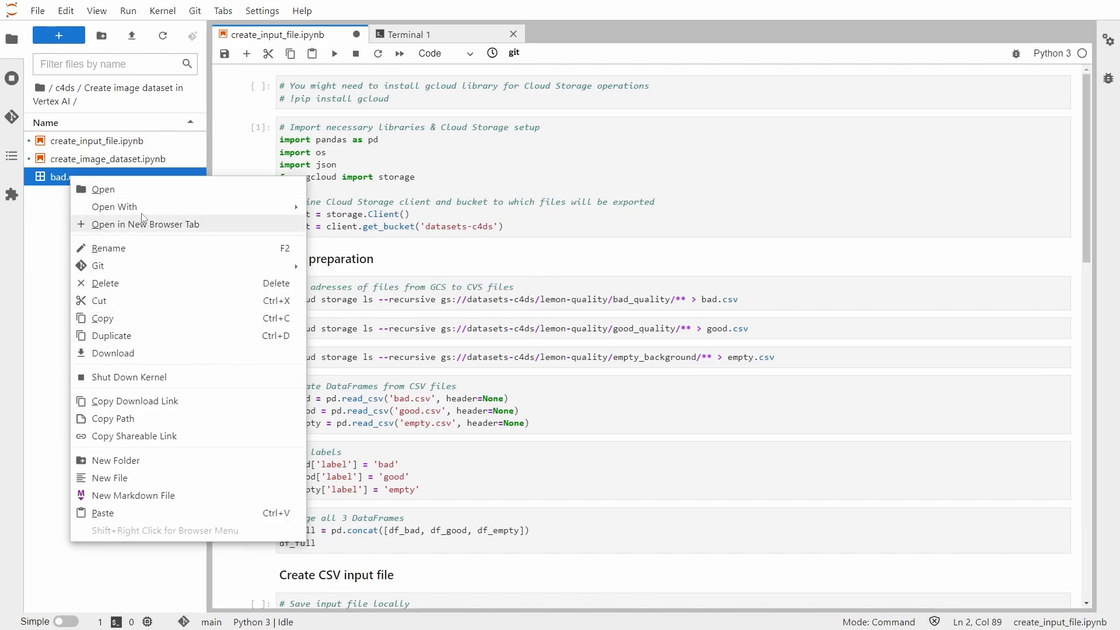
mouse_move(146, 207)
left_click(342, 226)
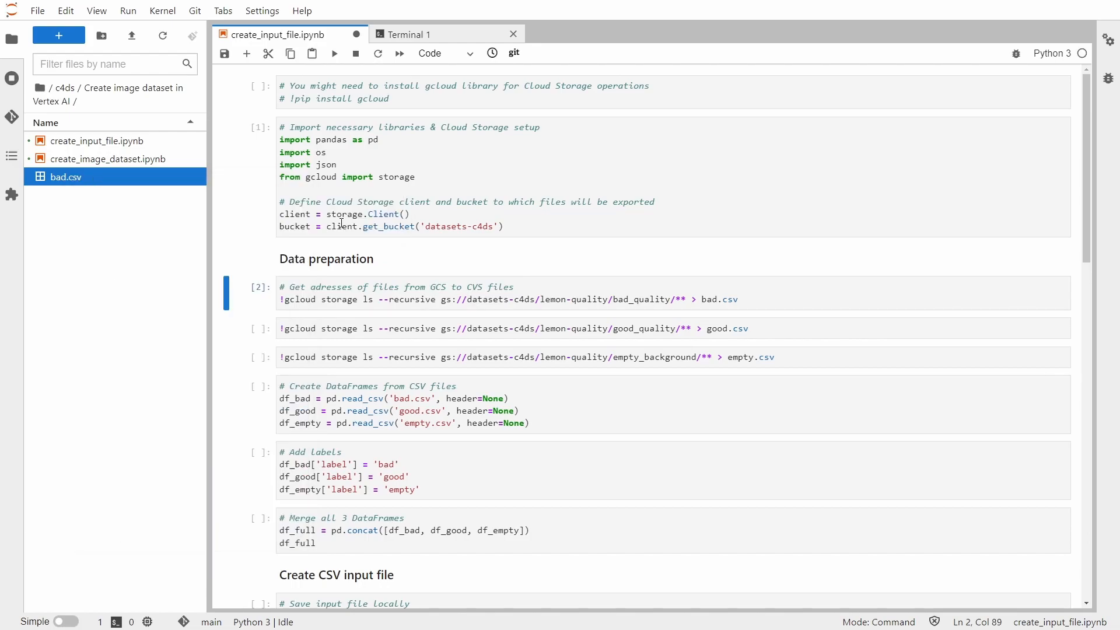
scroll(388, 121, "down", 5)
scroll(379, 121, "up", 5)
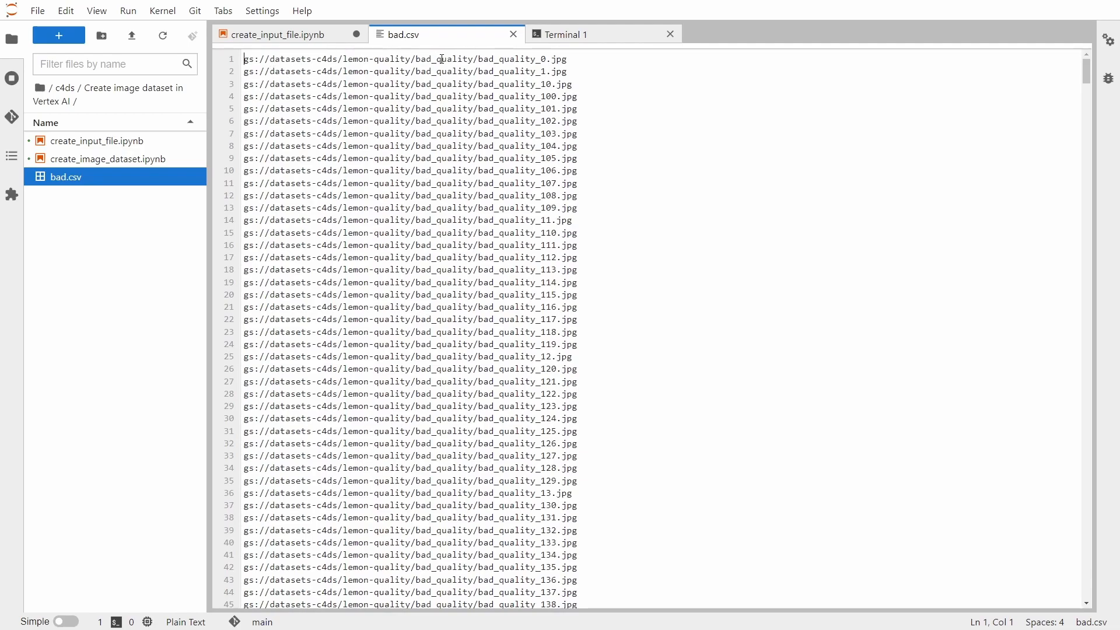
left_click(513, 35)
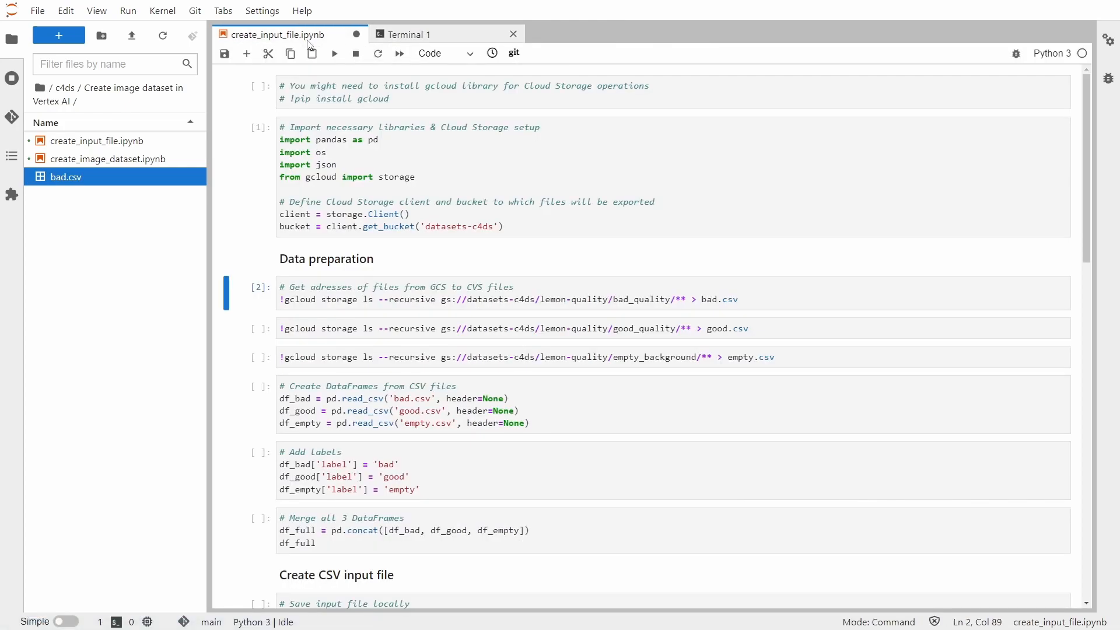
Run the two cells that write the good_quality and empty_background file addresses to good.csv and empty.csv
left_click(255, 333)
key("ctrl+Return")
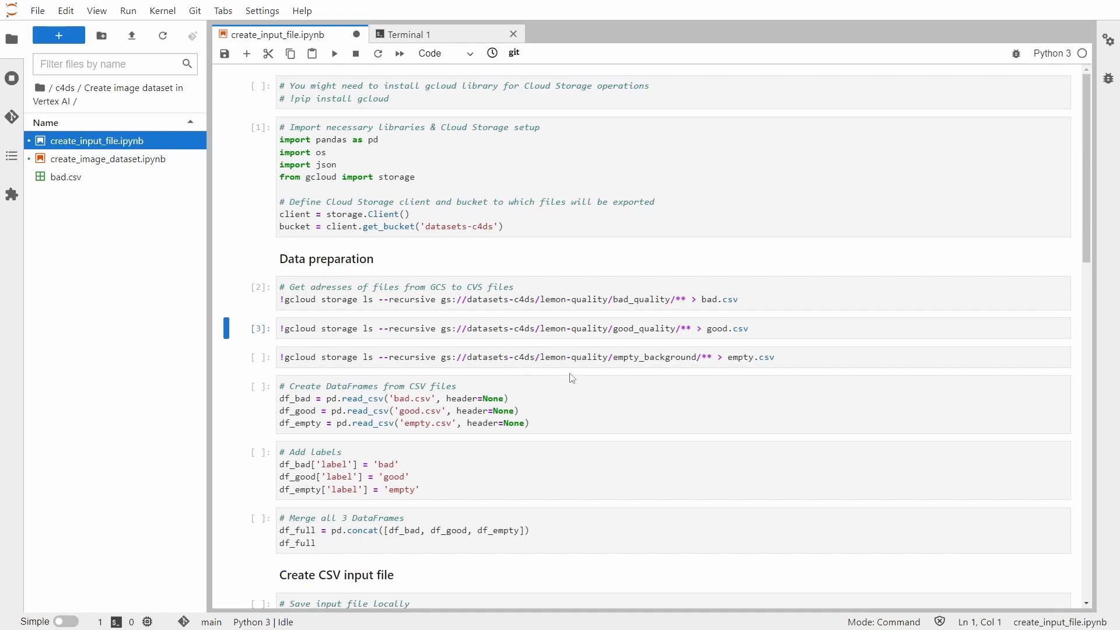
left_click(266, 355)
key("ctrl+Return")
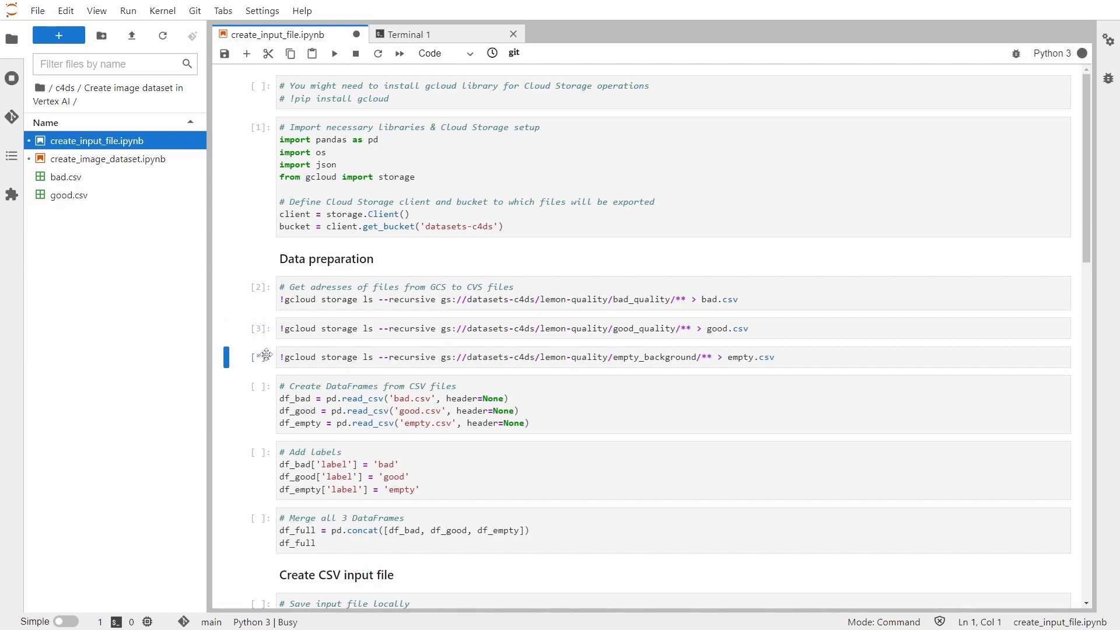
Run the cells that load the three CSV files into DataFrames and add the bad, good and empty labels
left_click(264, 418)
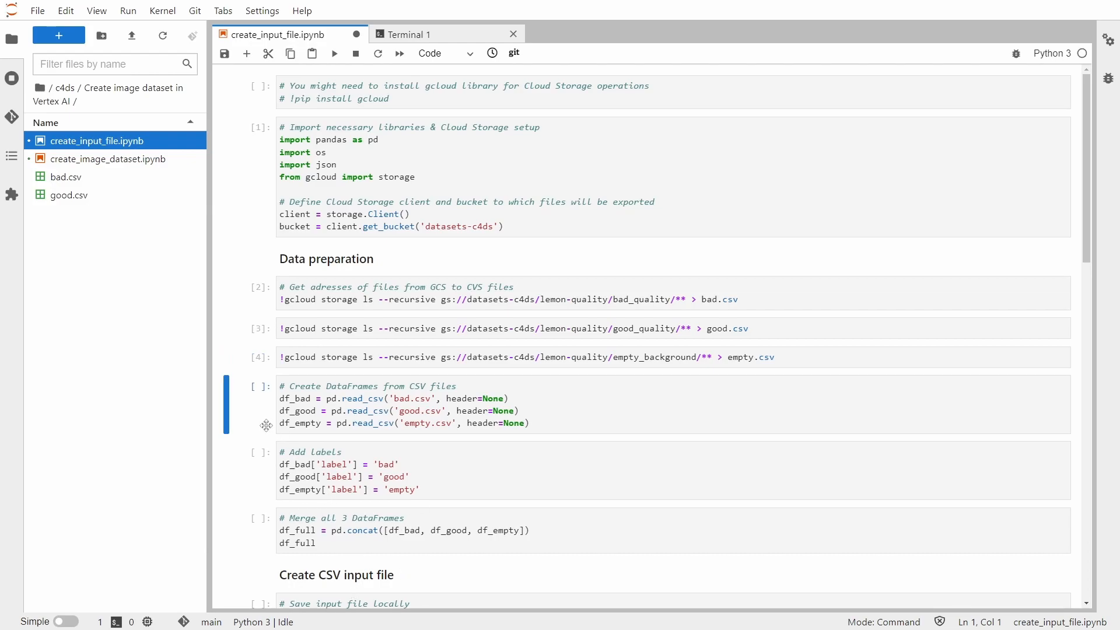
scroll(265, 420, "down", 2)
key("ctrl+Return")
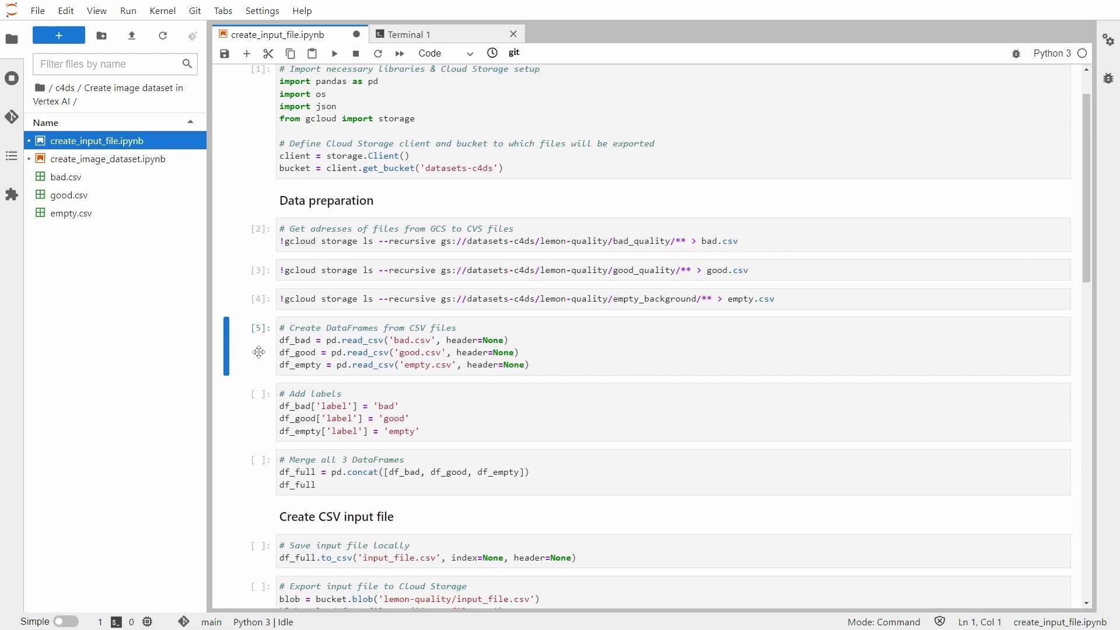
scroll(302, 392, "down", 1)
left_click(252, 294)
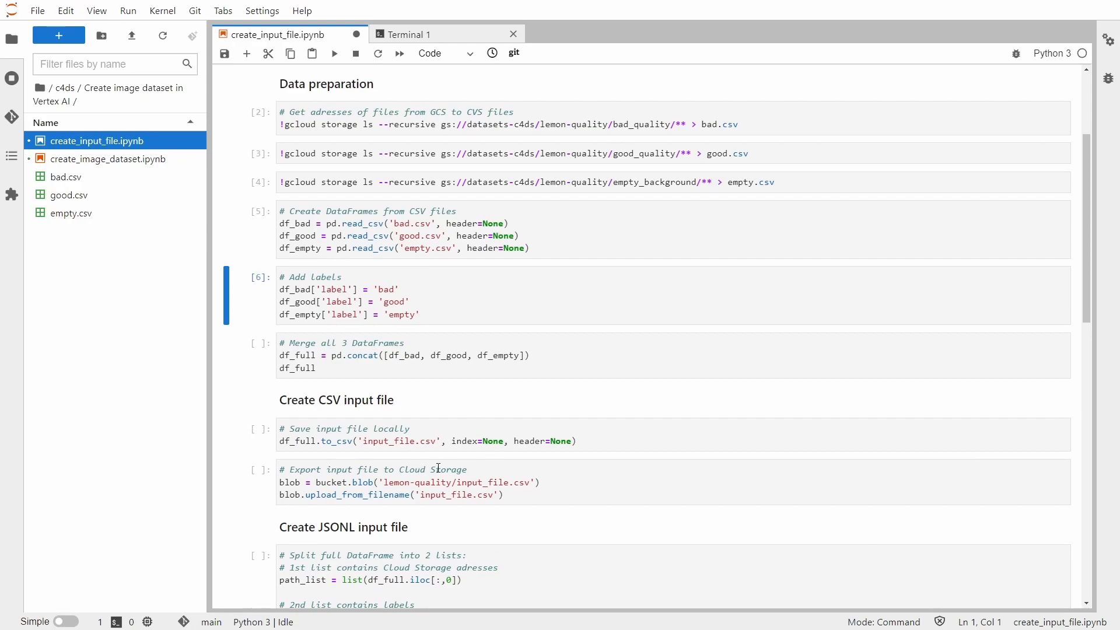
Run the cell merging the three DataFrames into df_full, review the output table, and save the notebook
left_click(262, 355)
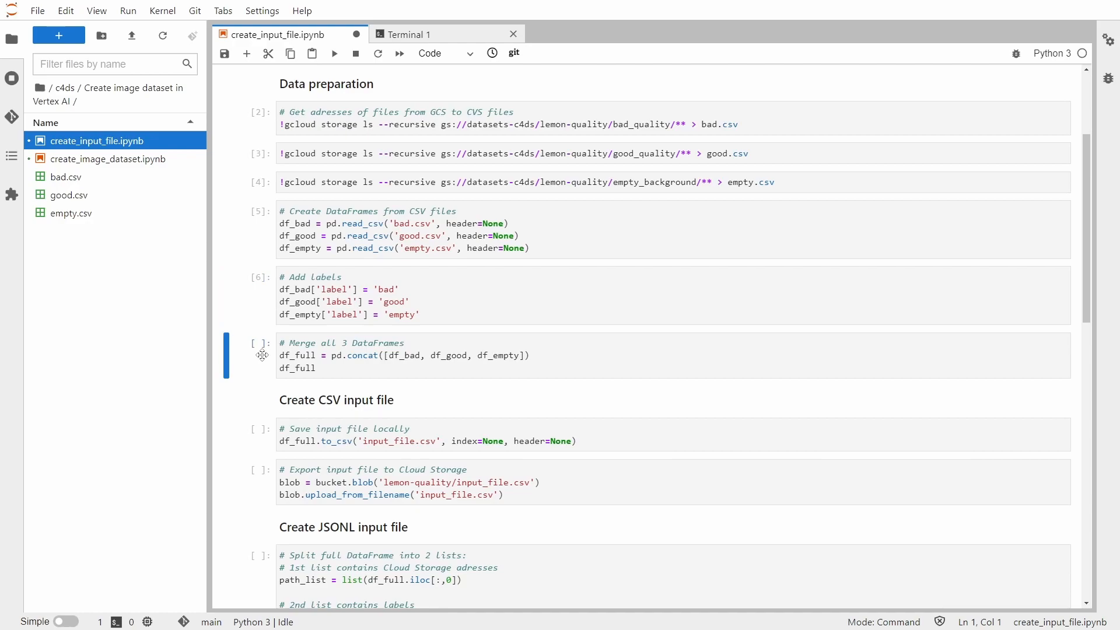
key("ctrl+Return")
scroll(402, 467, "down", 2)
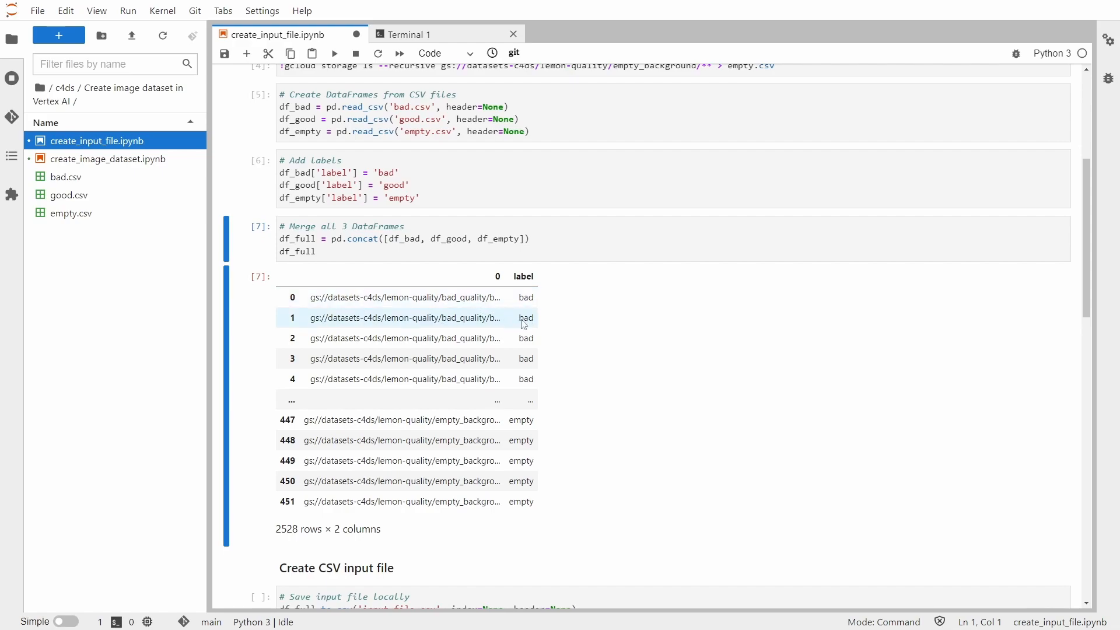
scroll(324, 352, "down", 3)
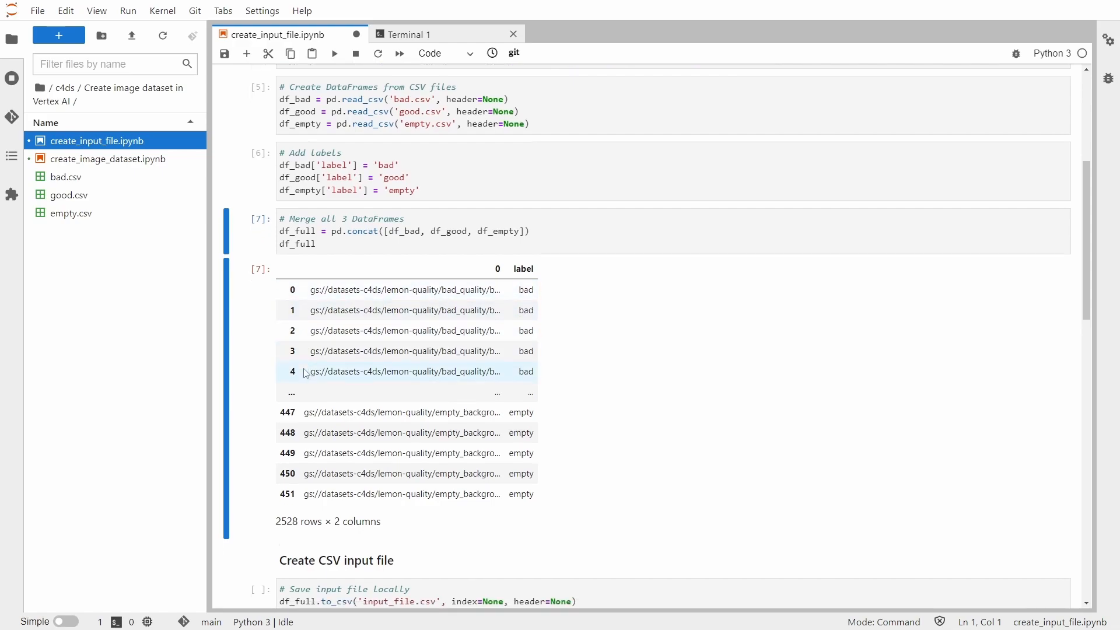
scroll(373, 367, "down", 1)
key("ctrl+s")
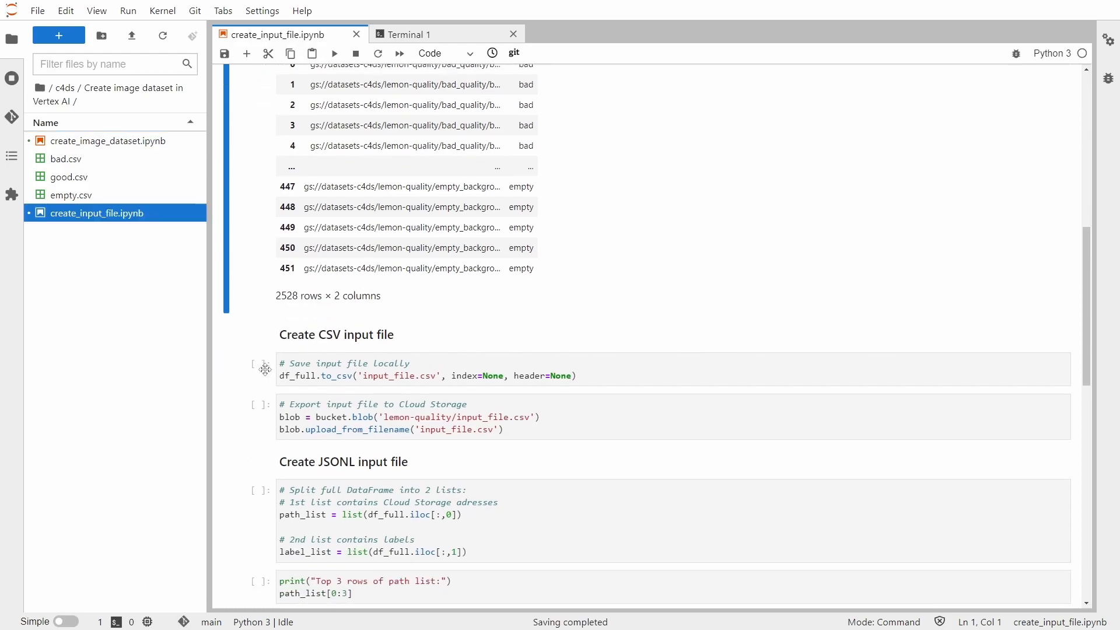
Run the cell saving df_full locally as input_file.csv, and check the file's first and last rows in the text editor
left_click(257, 374)
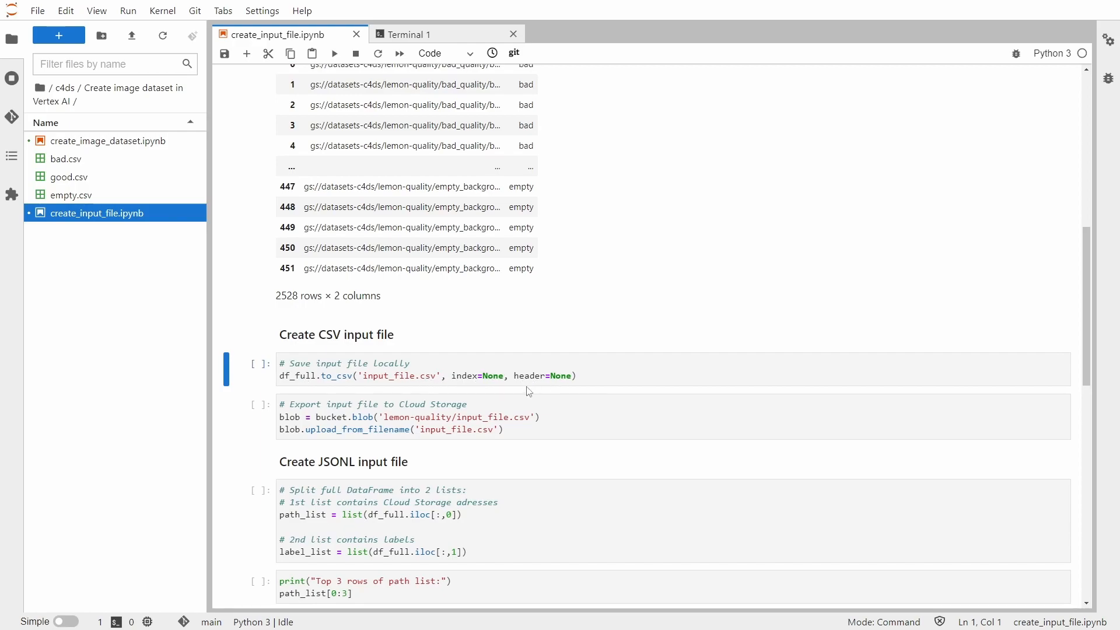
key("ctrl+Return")
right_click(75, 233)
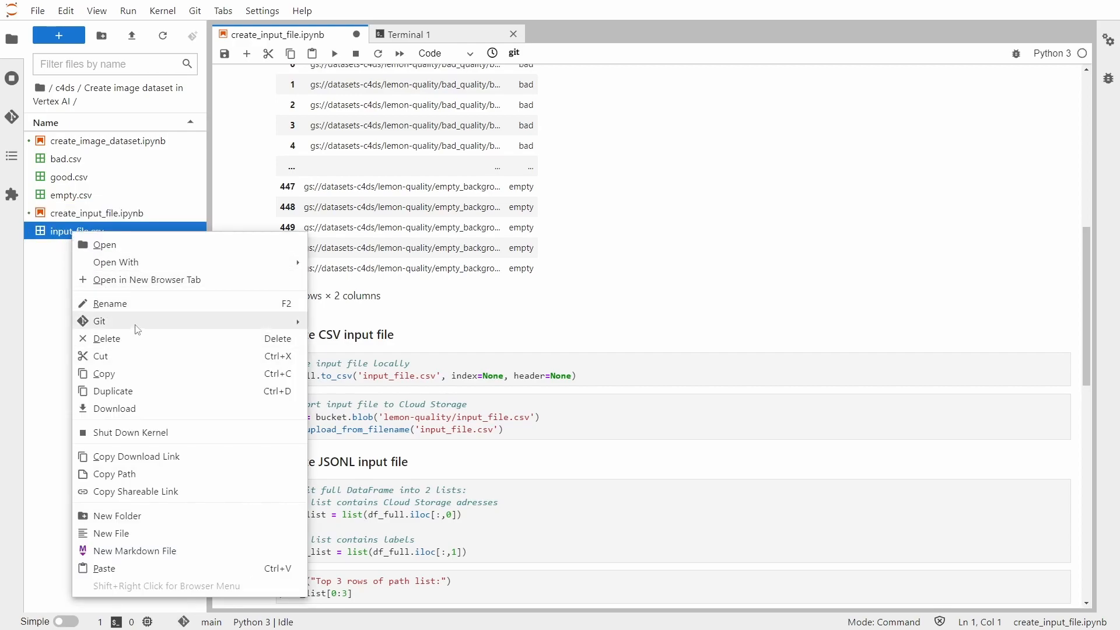
mouse_move(255, 264)
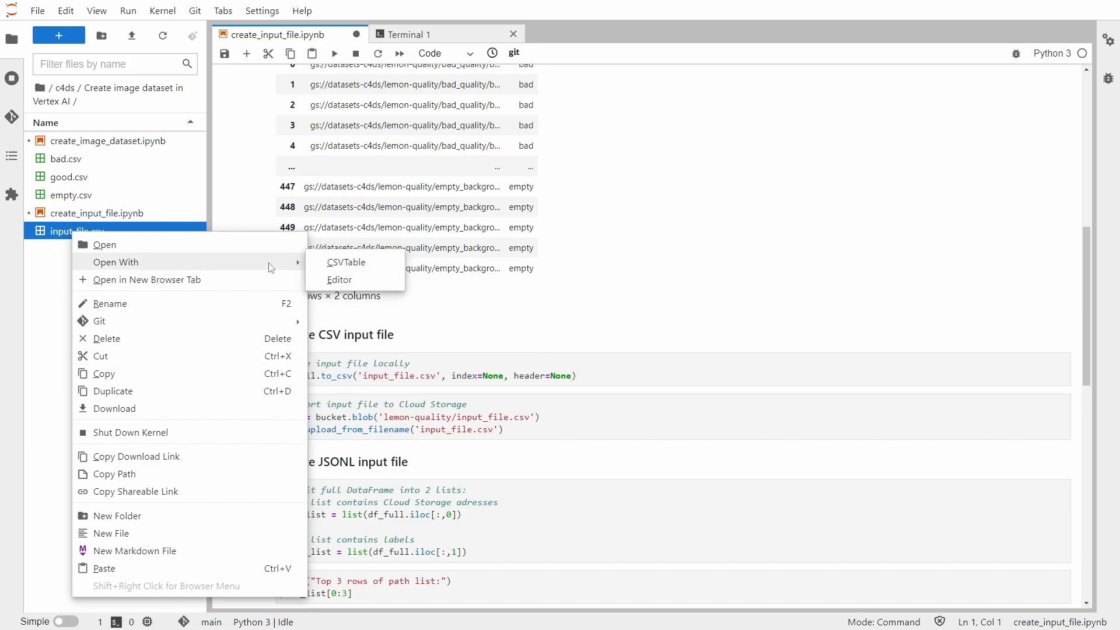
left_click(348, 278)
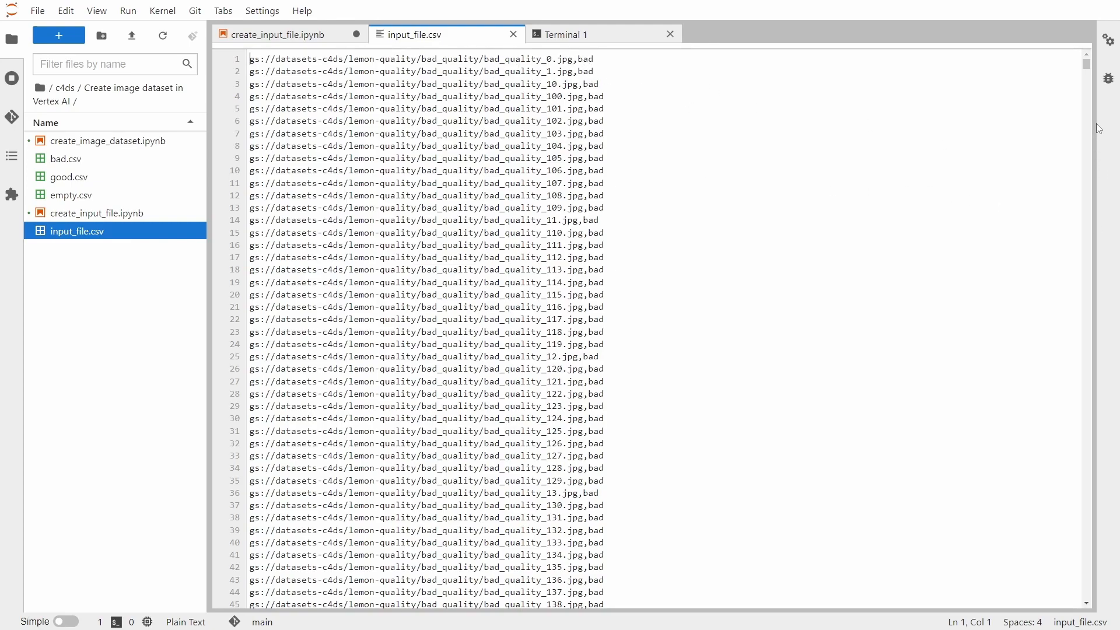
left_click_drag(1087, 64, 1100, 587)
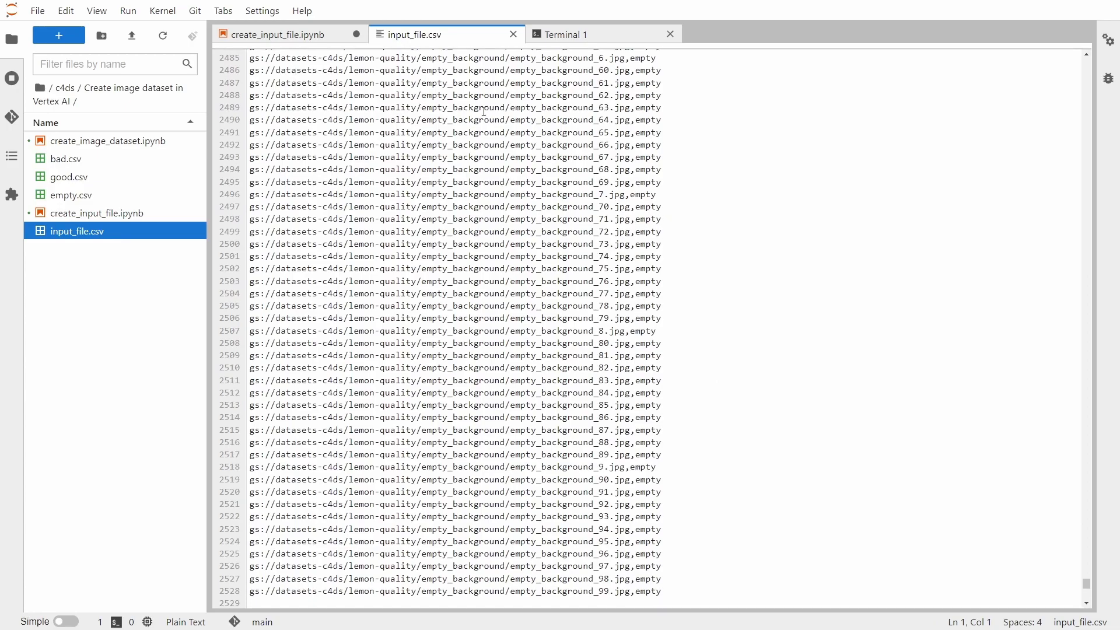
left_click(298, 36)
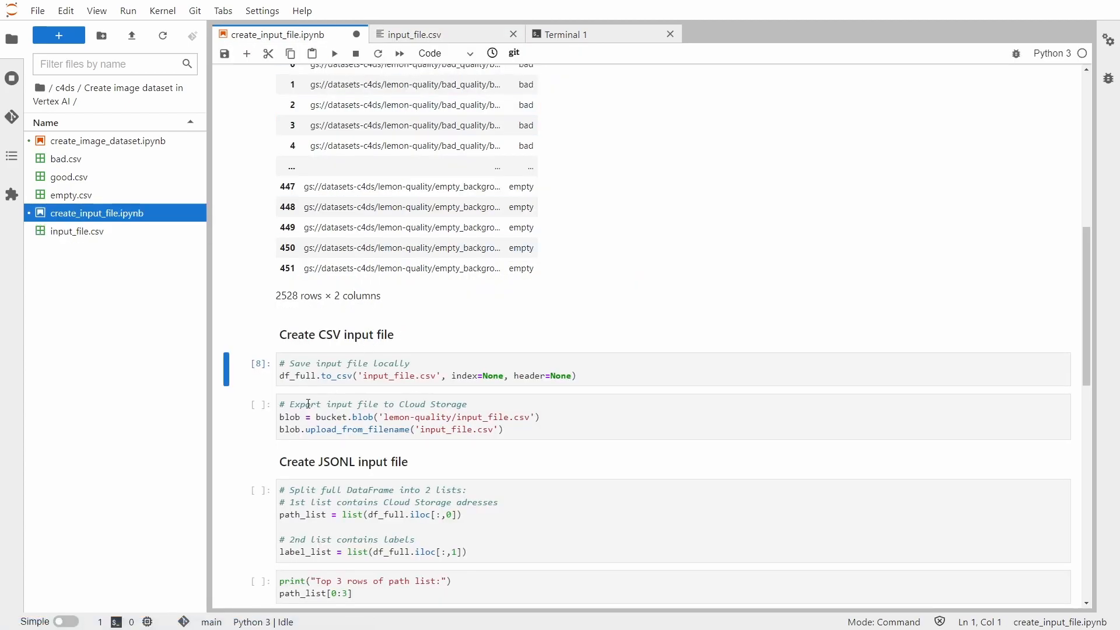
Check the bucket definition and run the cell exporting input_file.csv to lemon-quality/input_file.csv in Cloud Storage
left_click(258, 425)
scroll(615, 293, "up", 15)
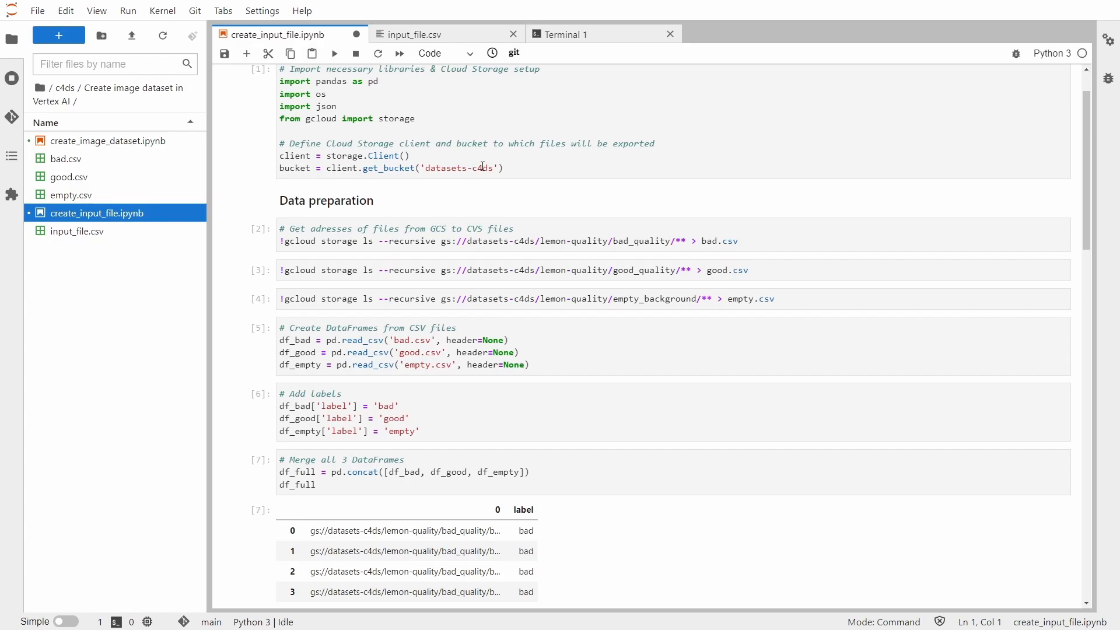
scroll(425, 197, "down", 1)
scroll(425, 197, "down", 6)
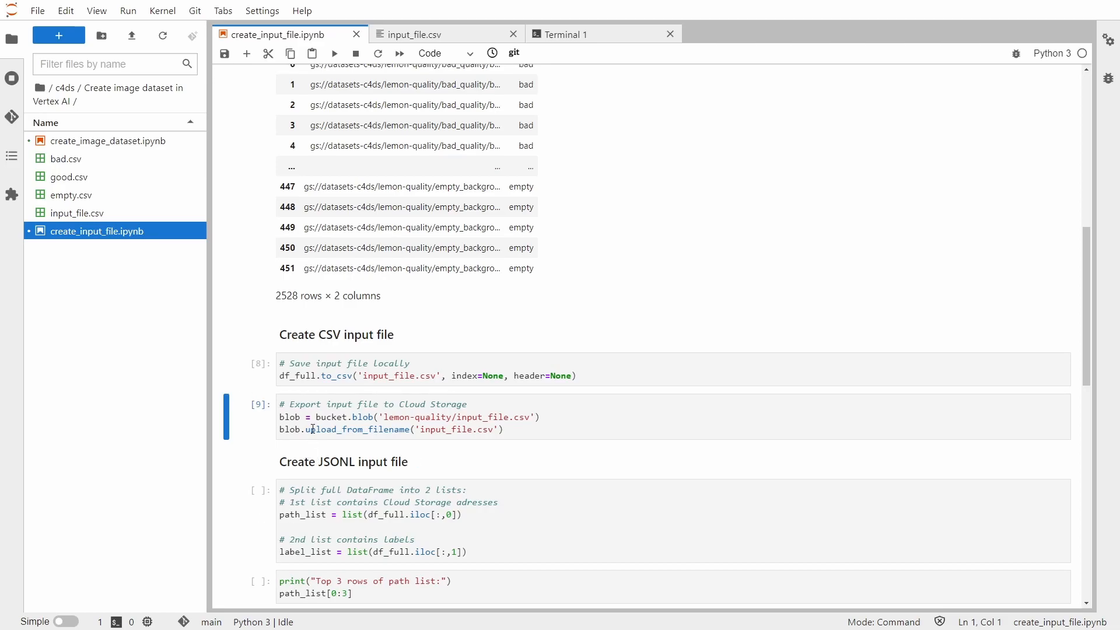
Run the first JSONL section cell to split df_full into path_list and label_list
scroll(312, 441, "down", 2)
scroll(405, 296, "down", 2)
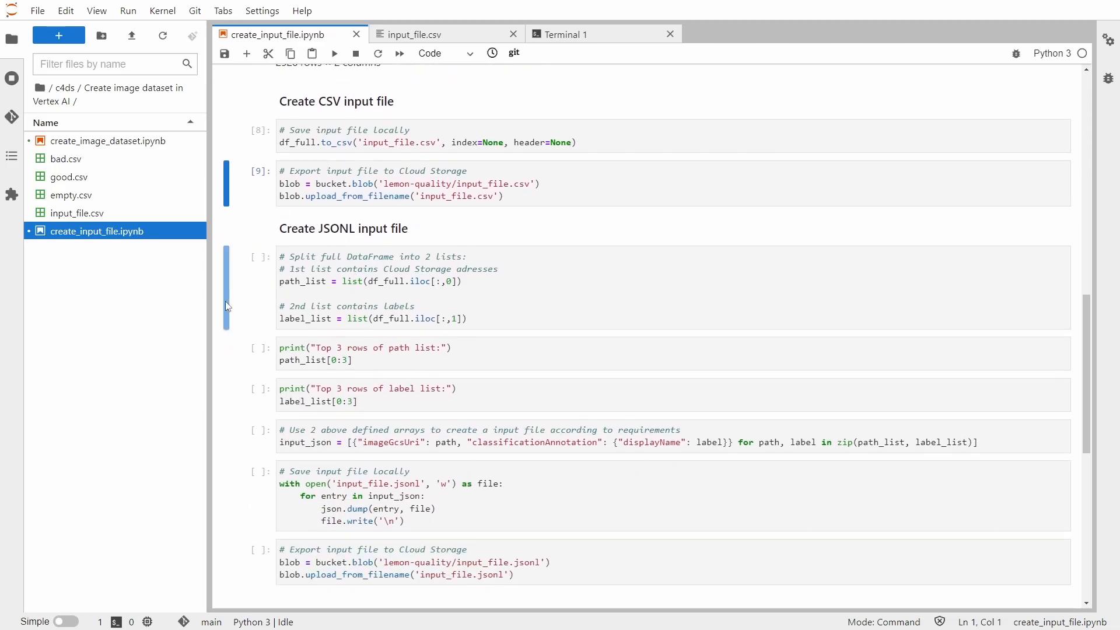
left_click(244, 298)
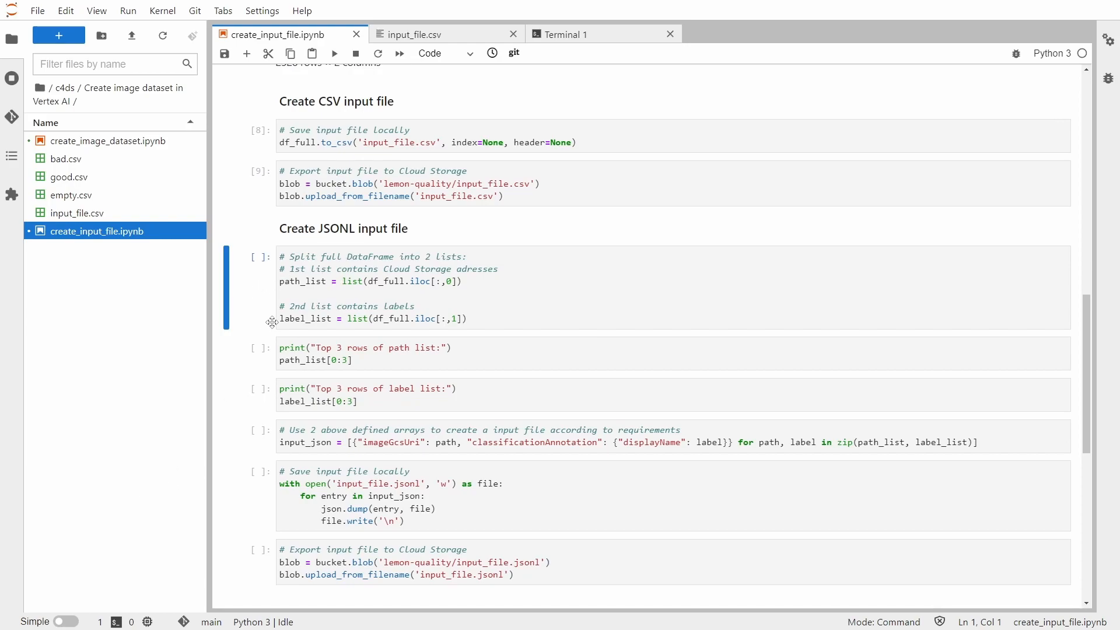
key("ctrl+Return")
Run the cells printing the top 3 rows of path_list and label_list, and review their output
left_click(266, 350)
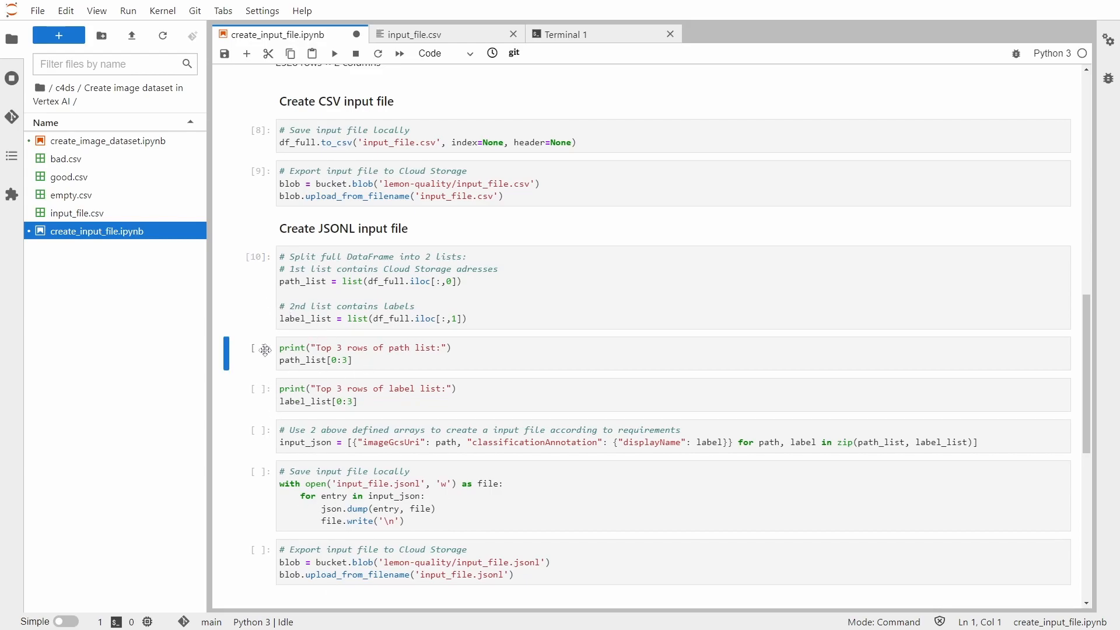
key("ctrl+Return")
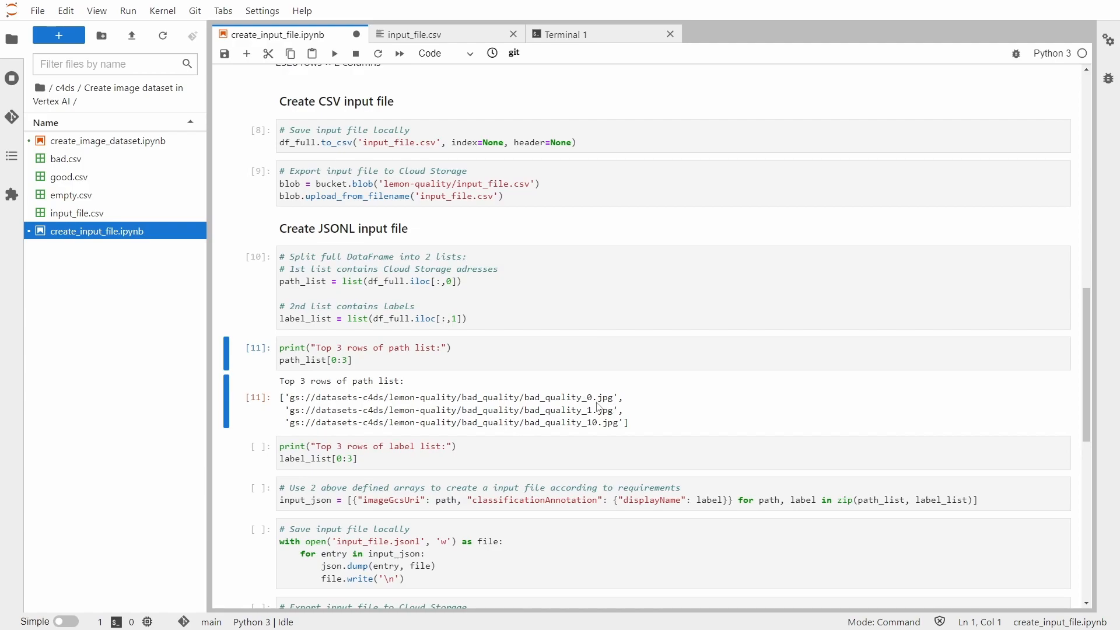
left_click(249, 450)
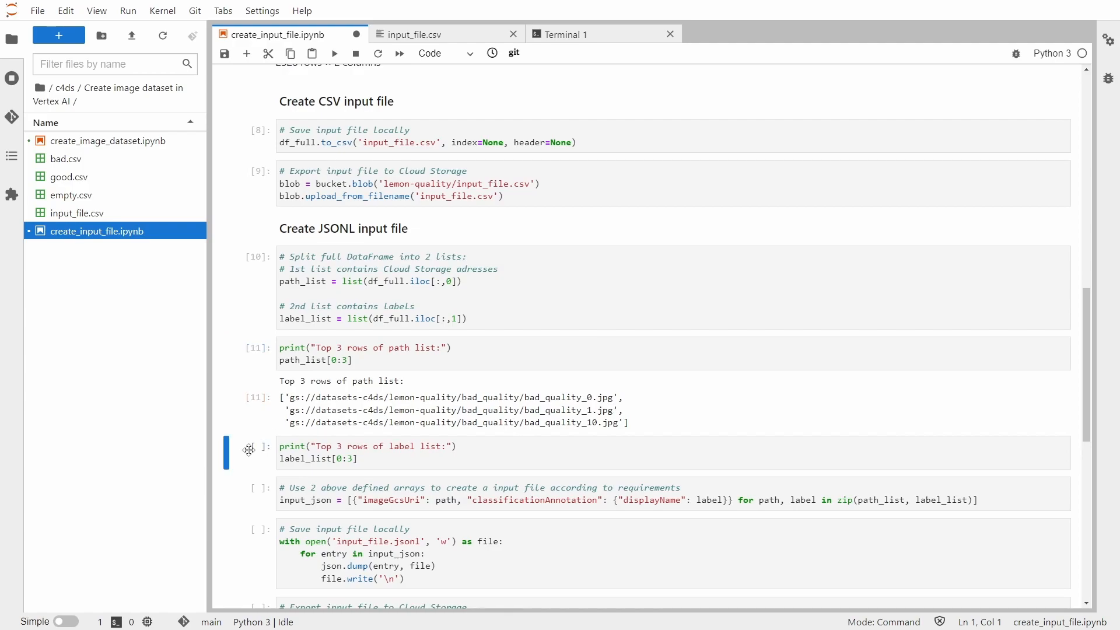
key("ctrl+Return")
scroll(249, 451, "down", 3)
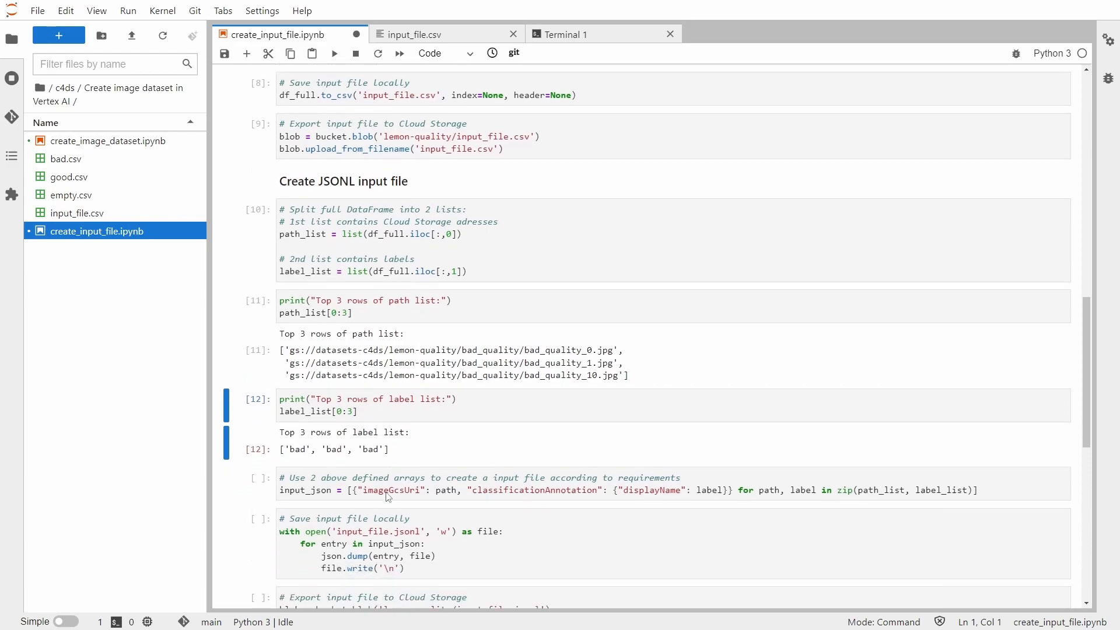
Run the cell building input_json from path_list and label_list, and the cell saving it locally as input_file.jsonl
left_click(255, 354)
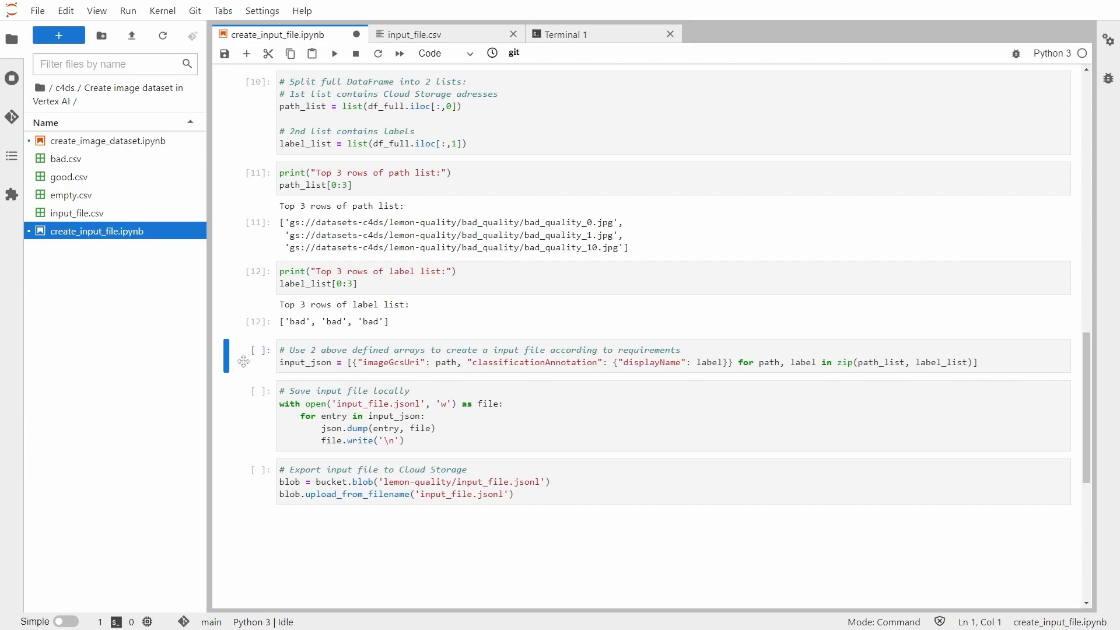
key("ctrl+Return")
left_click(249, 426)
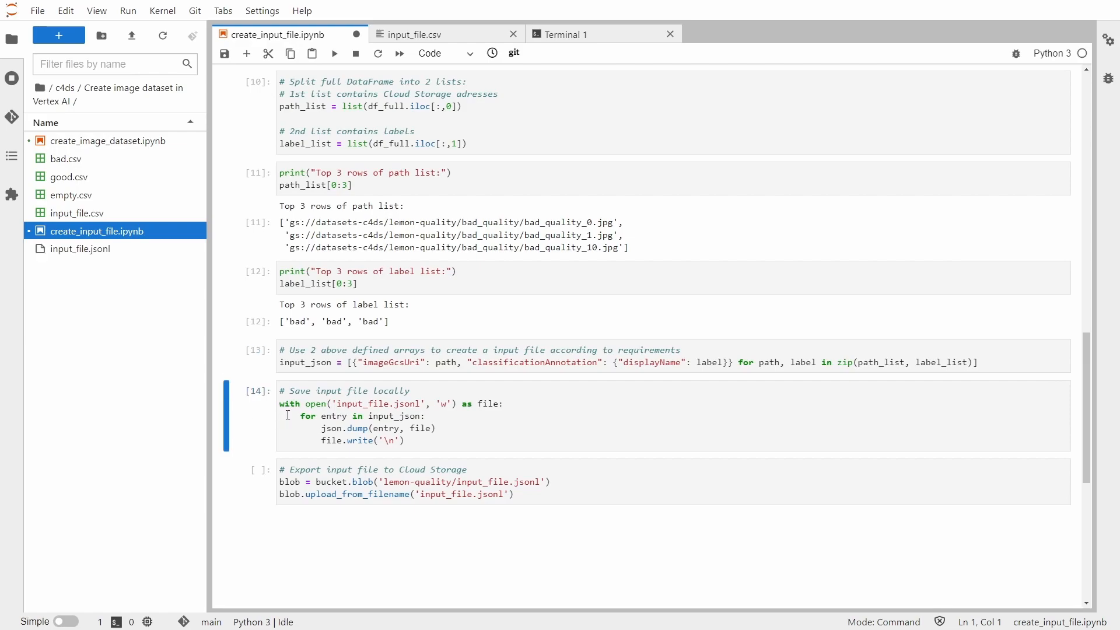
Run the cell exporting input_file.jsonl to lemon-quality/input_file.jsonl in Cloud Storage, check the file in the bucket, and return to the JupyterLab notebook
left_click(248, 484)
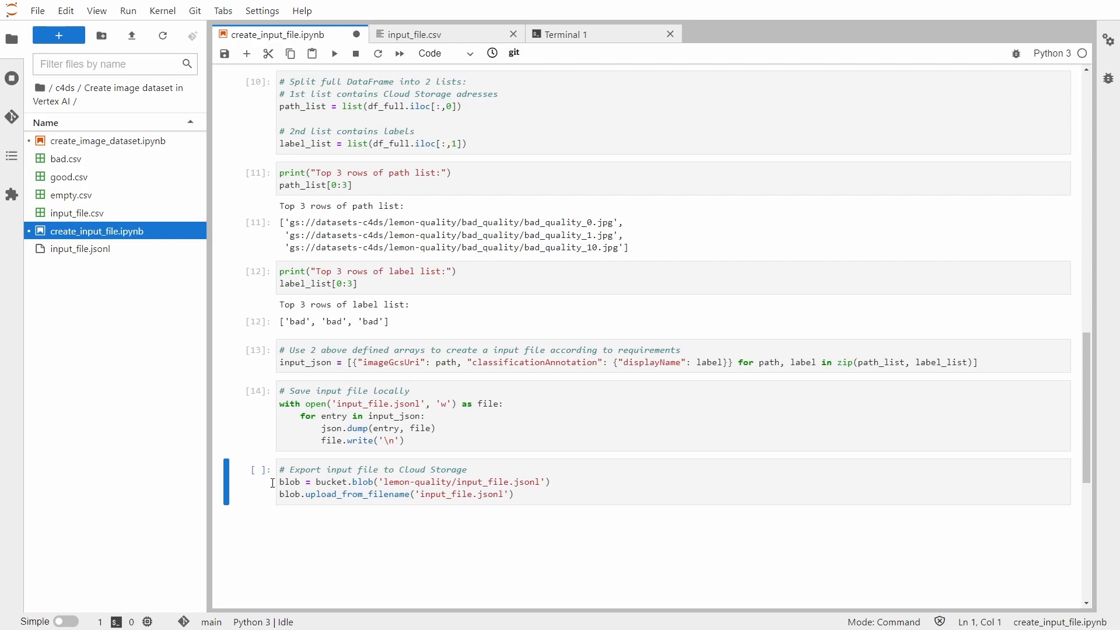
key("ctrl+Return")
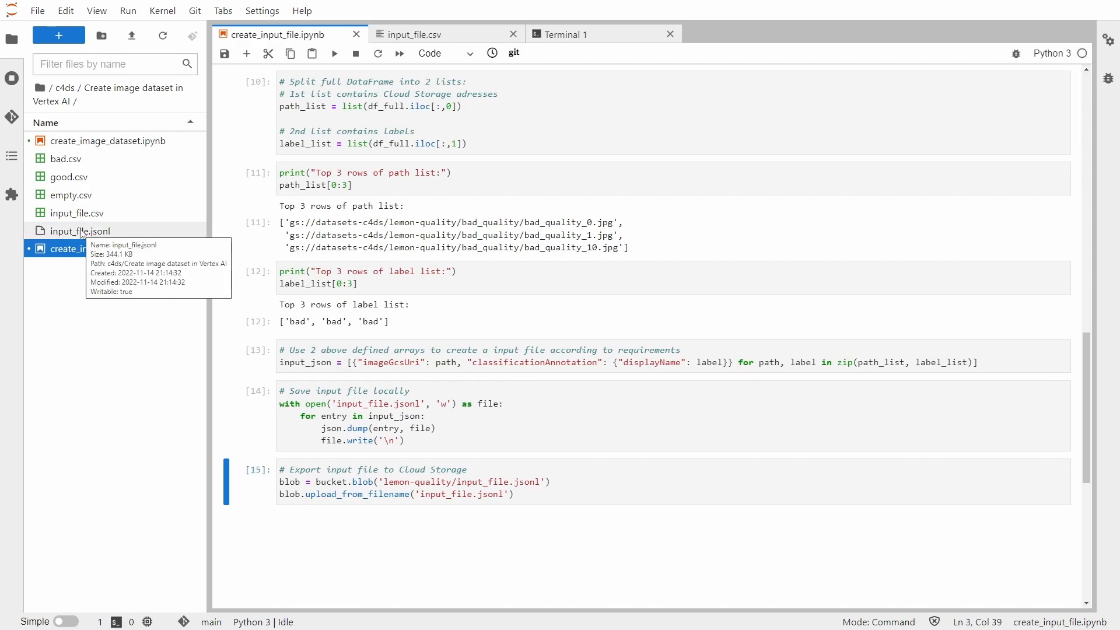
double_click(76, 231)
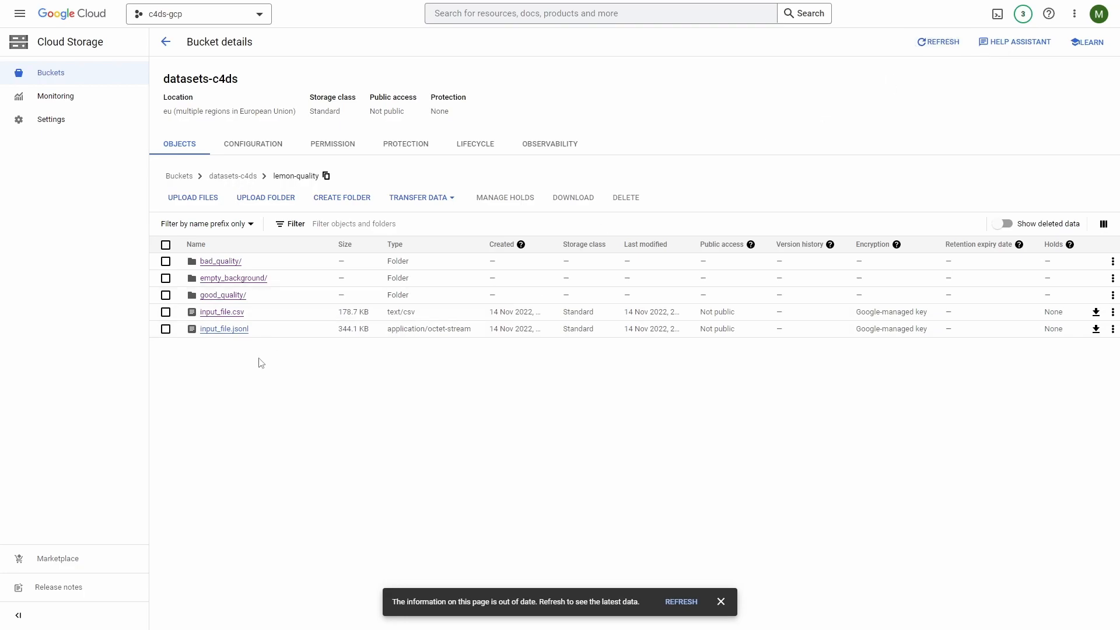
key("alt+Tab")
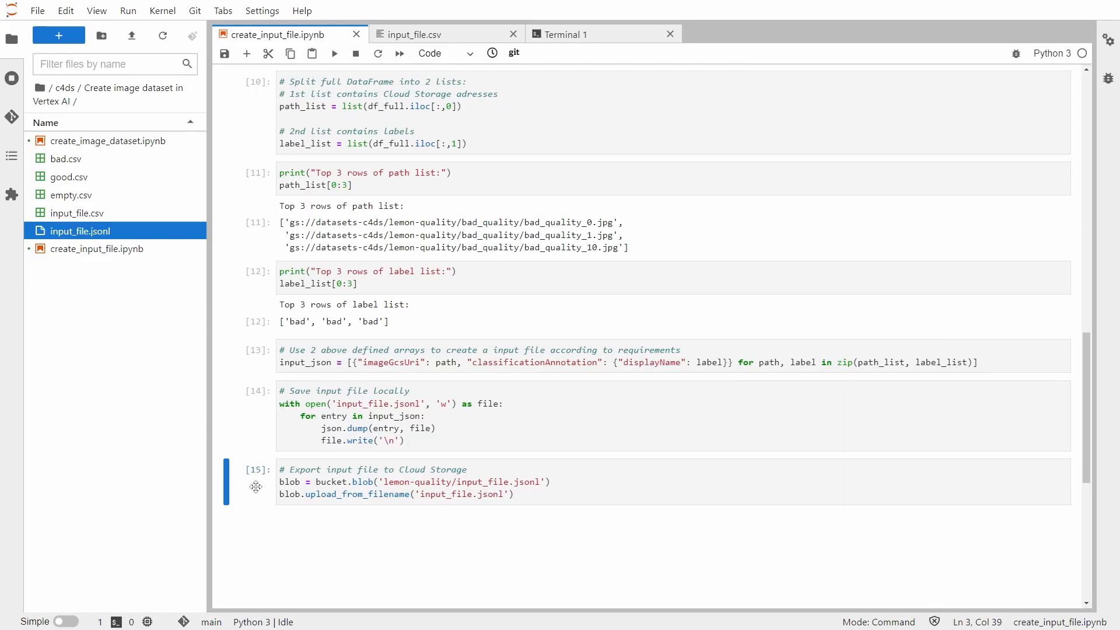